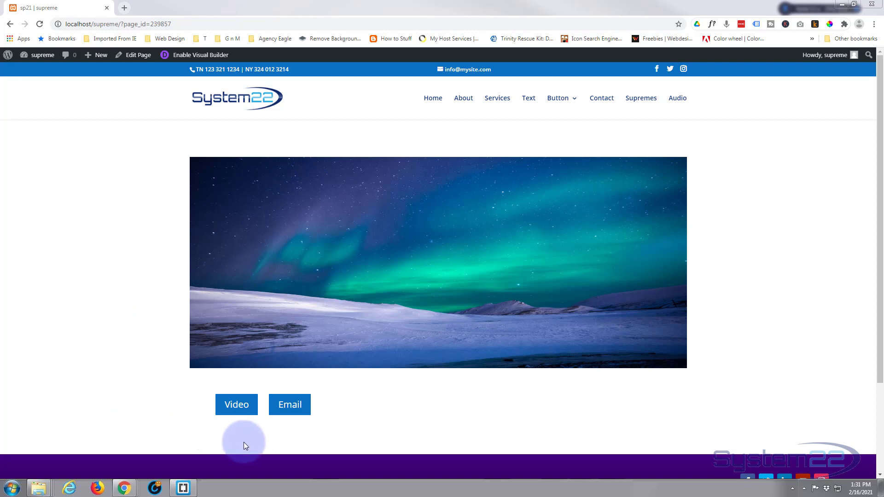
Step: Test the Video button's lightbox by playing the video, then close the popup
left_click(238, 406)
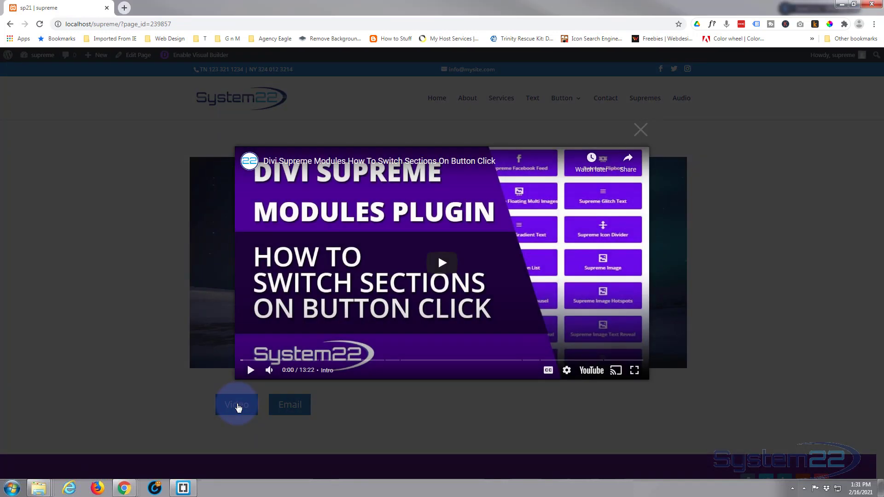
left_click(424, 287)
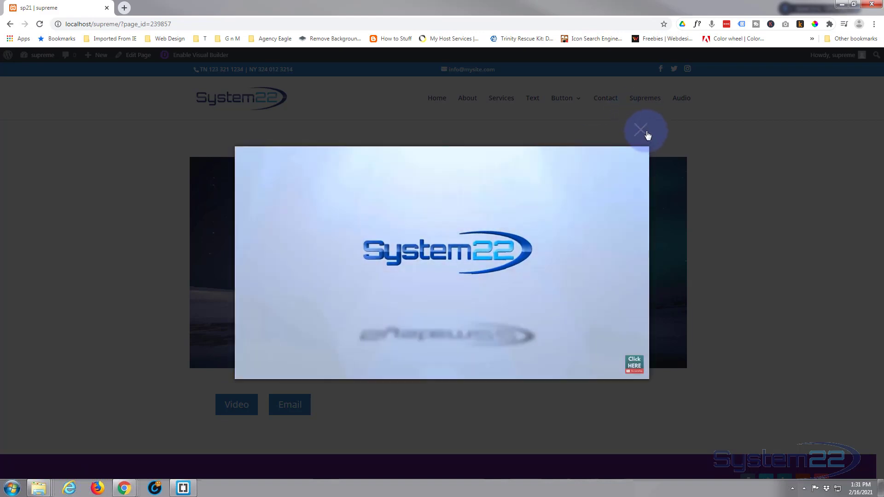
left_click(642, 131)
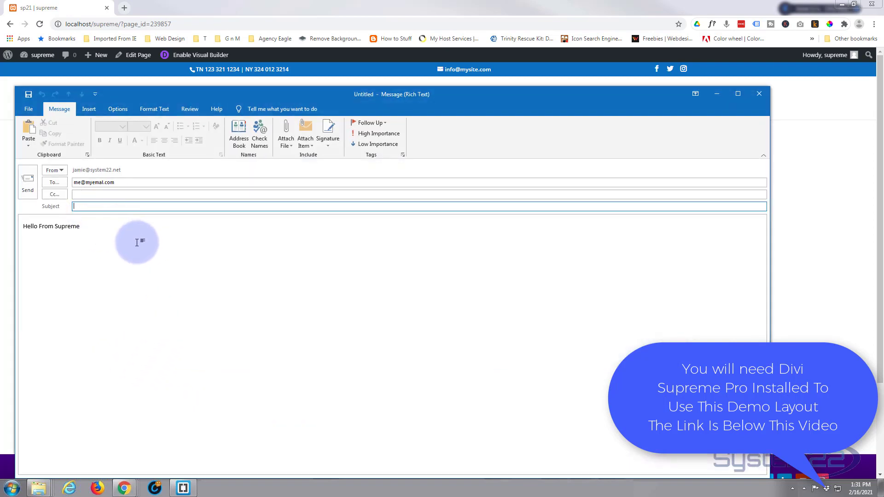
Step: Discard the Hello From Supreme Outlook message without saving and enable the Visual Builder
left_click(761, 95)
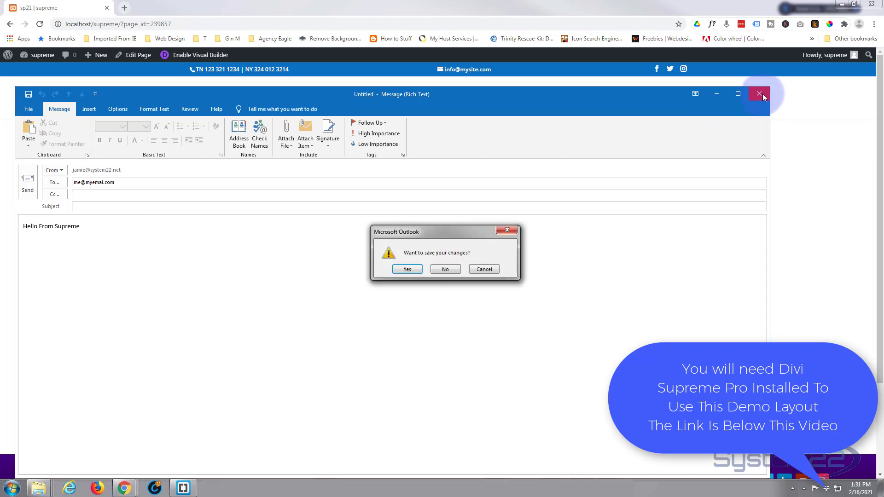
left_click(445, 270)
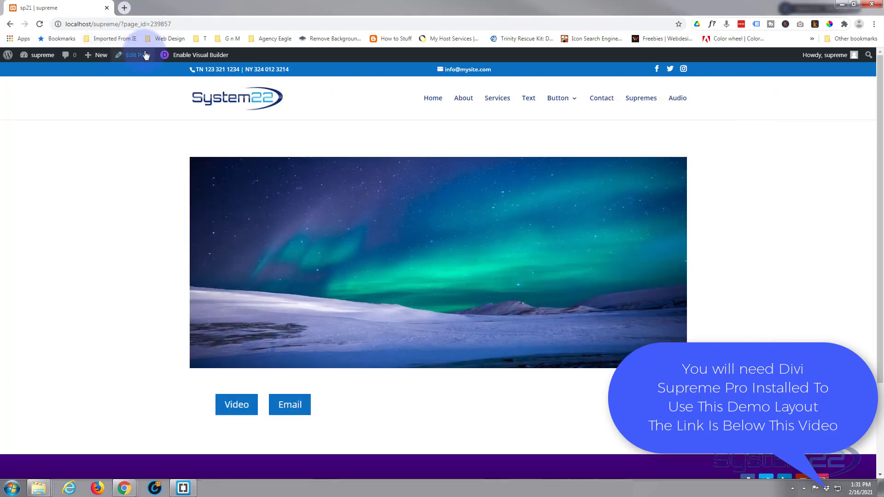
left_click(194, 56)
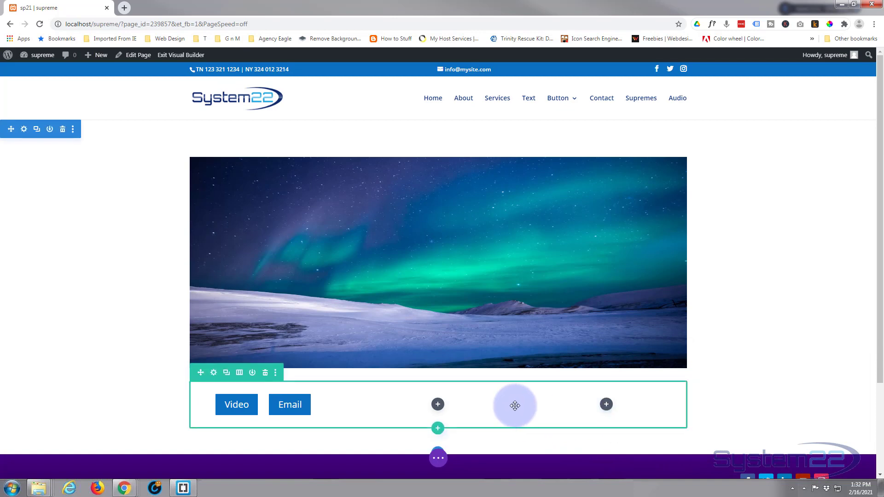
Step: Add a module to the empty middle column and browse the Insert Module list for Supreme modules
left_click(438, 405)
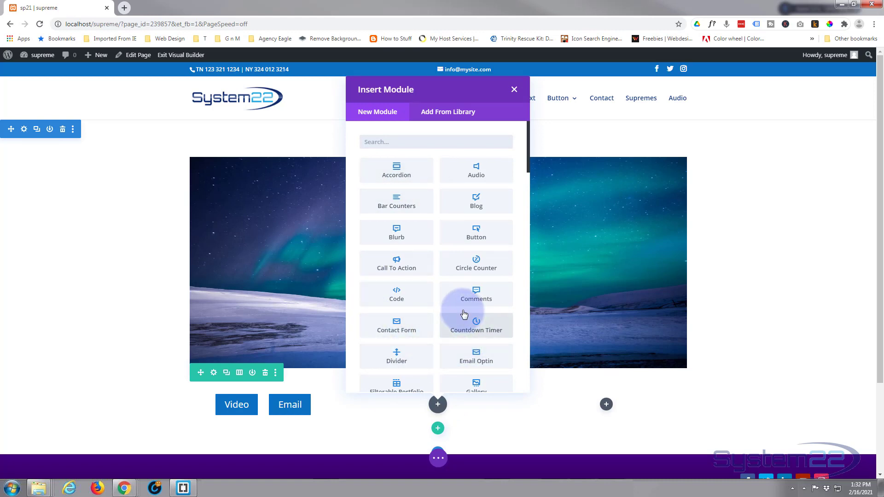
scroll(464, 314, "down", 7)
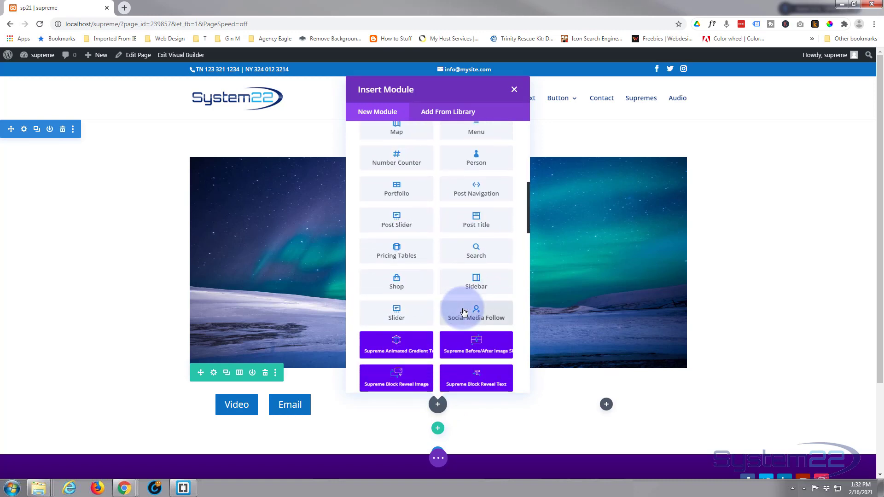
scroll(464, 313, "down", 8)
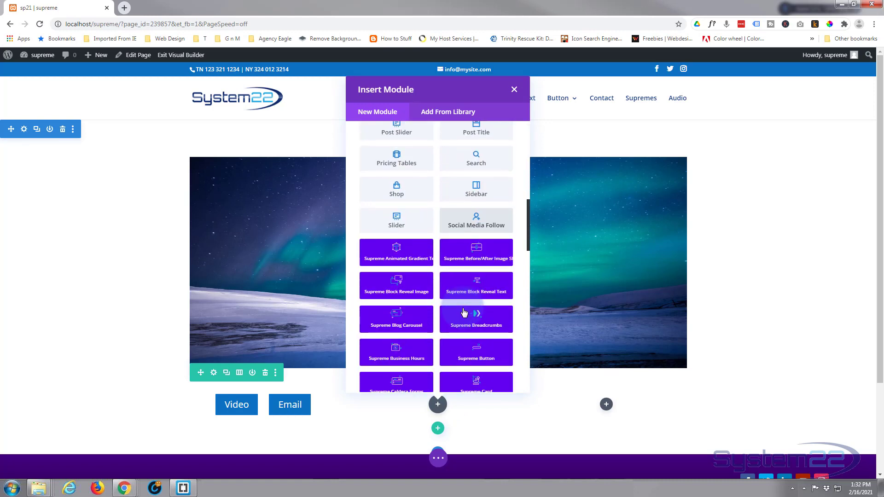
scroll(400, 291, "down", 10)
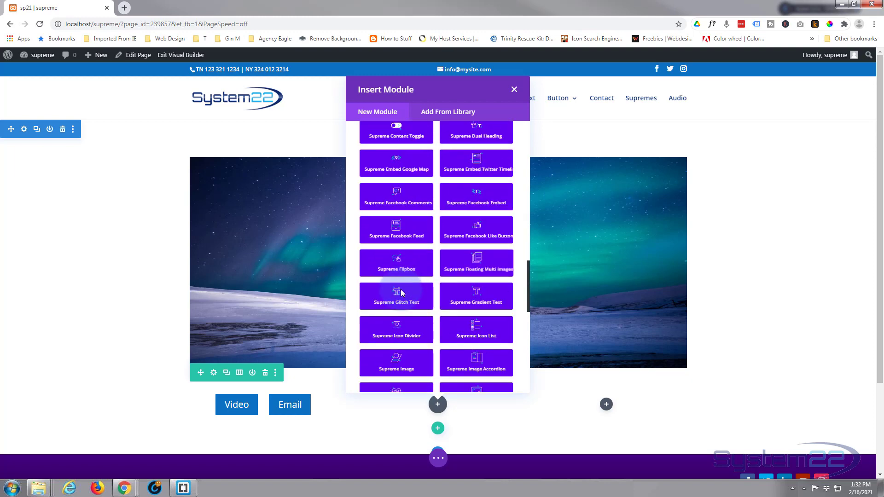
scroll(401, 291, "down", 4)
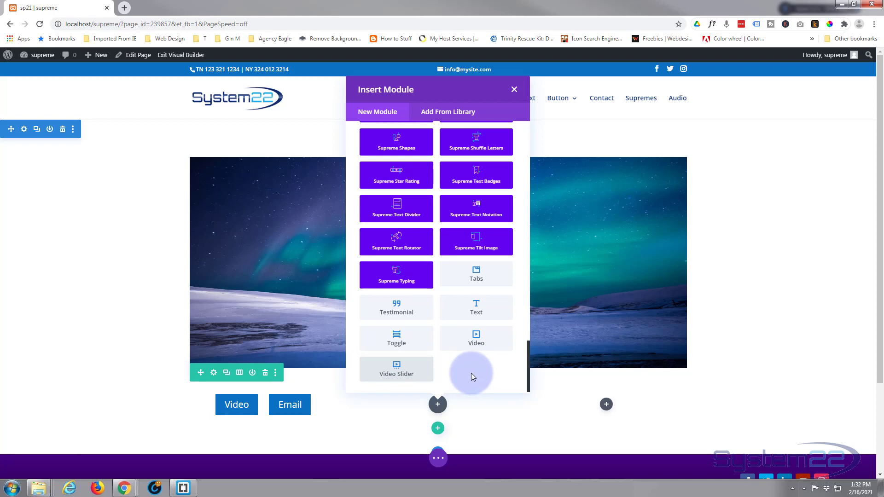
scroll(472, 372, "up", 3)
scroll(471, 372, "up", 5)
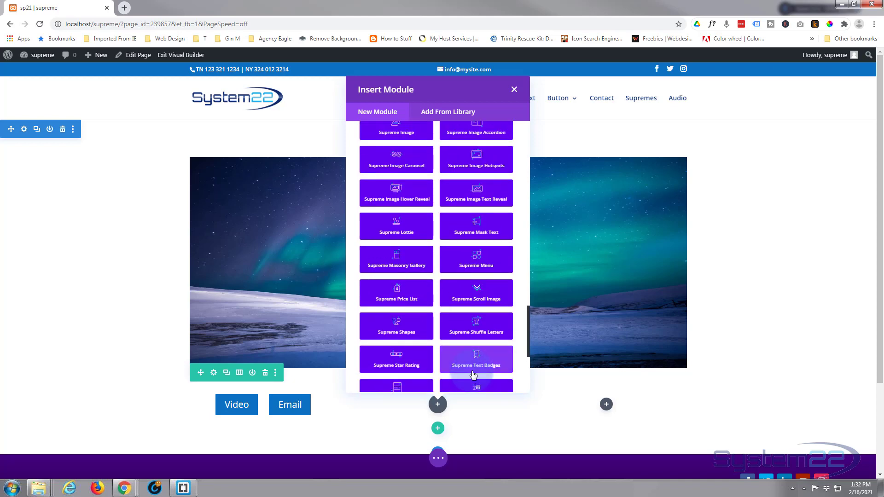
scroll(473, 373, "up", 5)
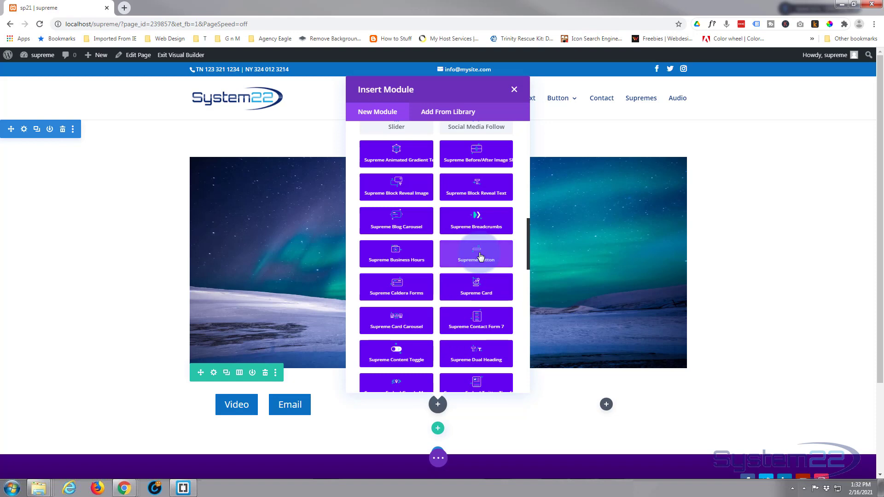
Step: Insert a Supreme Button module with button texts 'Email' and 'Video'
left_click(480, 256)
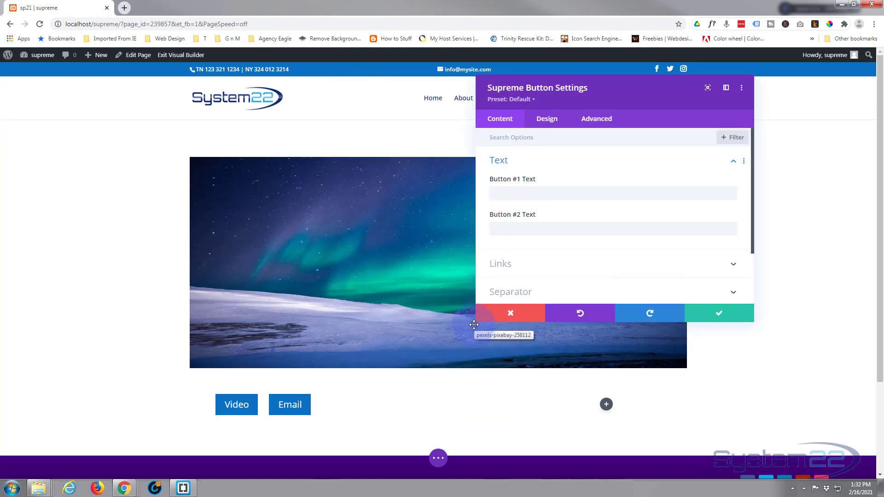
left_click(515, 193)
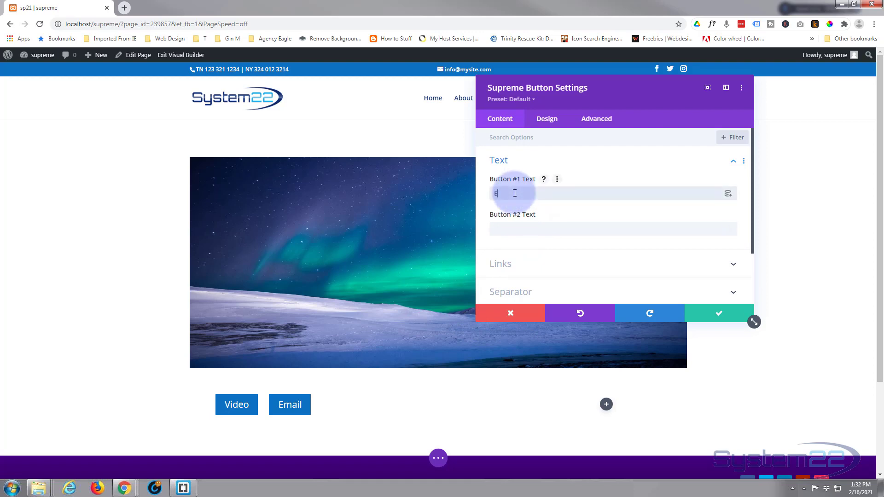
type("Email")
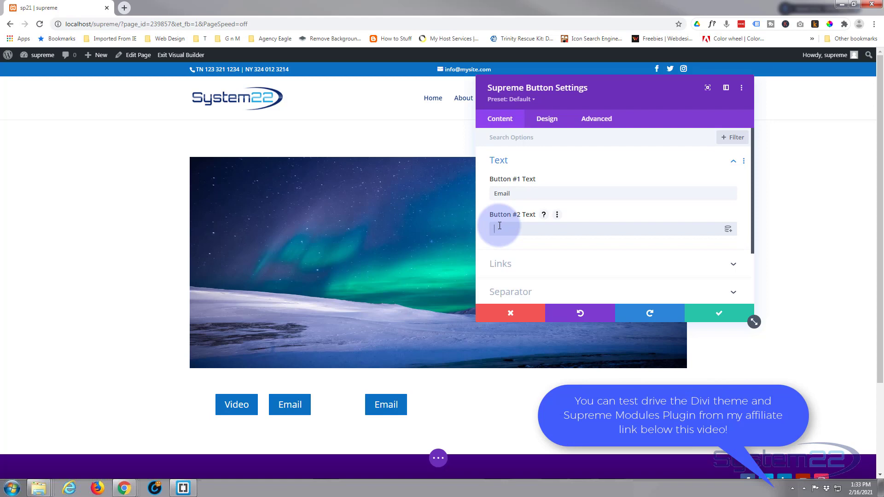
type("Video")
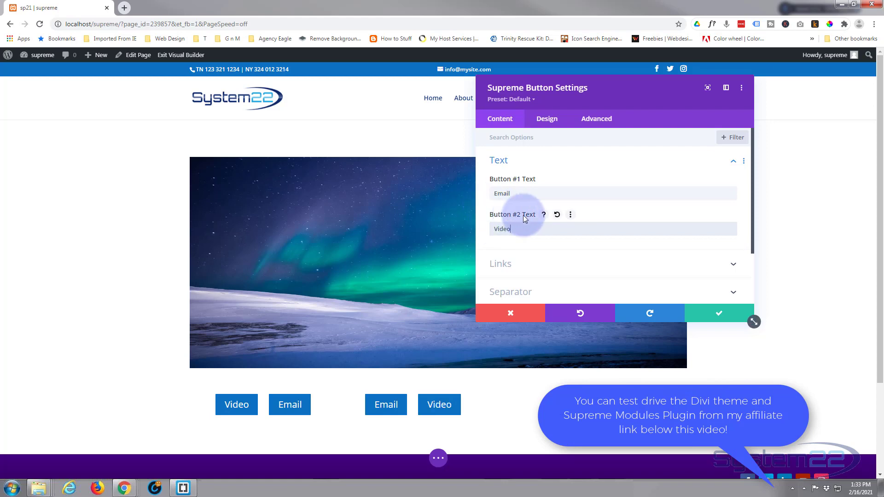
scroll(543, 222, "down", 1)
Step: Set Button #1's Link Type to Email in the Links section
left_click(552, 217)
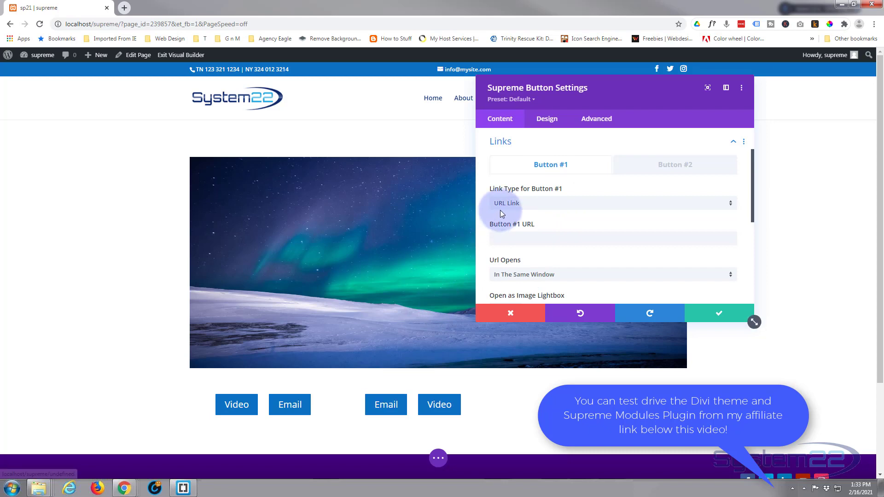
left_click(542, 201)
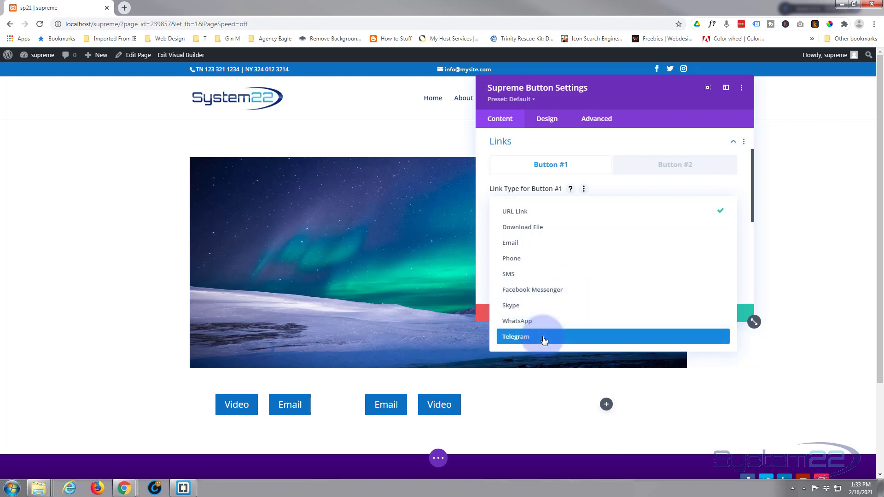
left_click(512, 245)
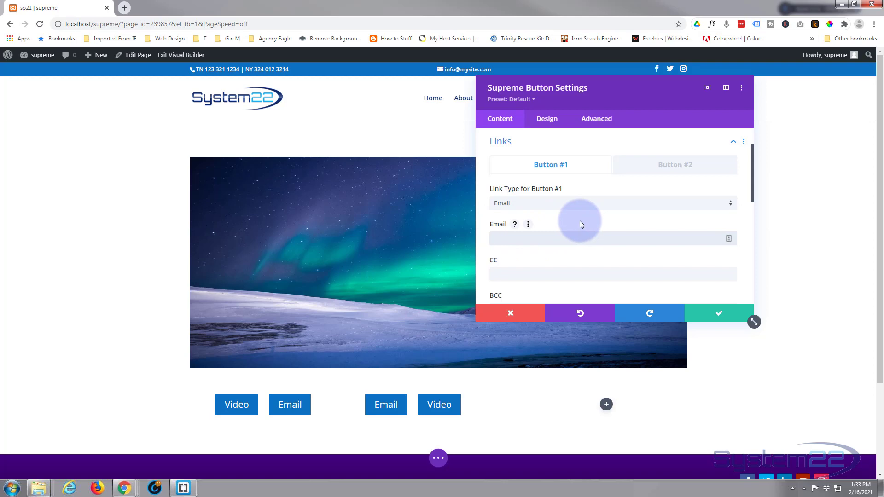
Step: Enter the recipient email address and the message 'Hello From Supreme' for the Email button
type("me@myemail.com")
scroll(578, 217, "down", 2)
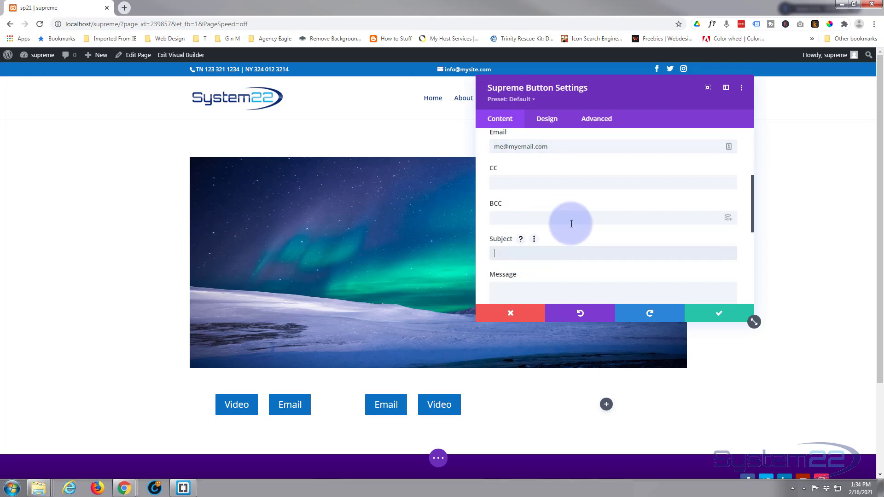
scroll(557, 239, "down", 1)
left_click(550, 241)
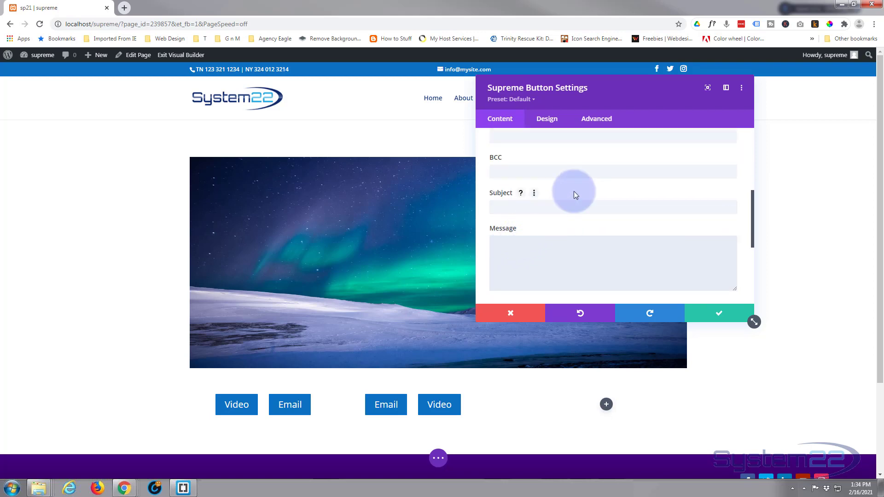
type("Hello")
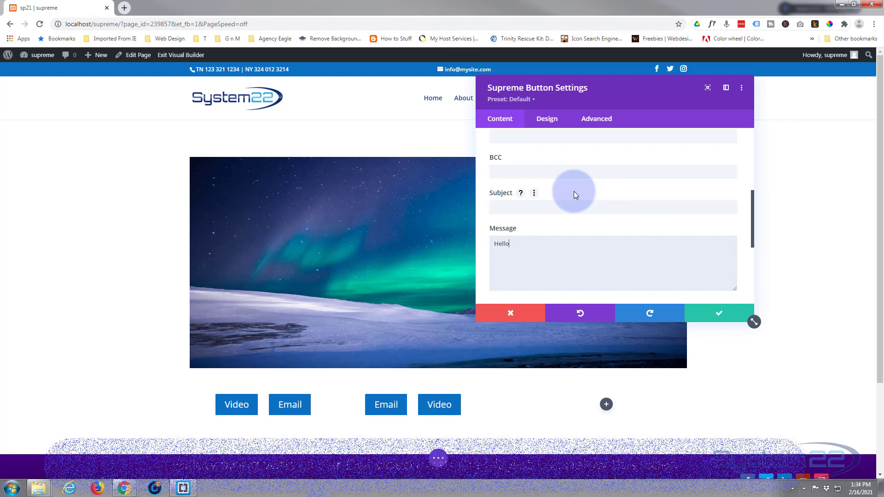
type(" From ")
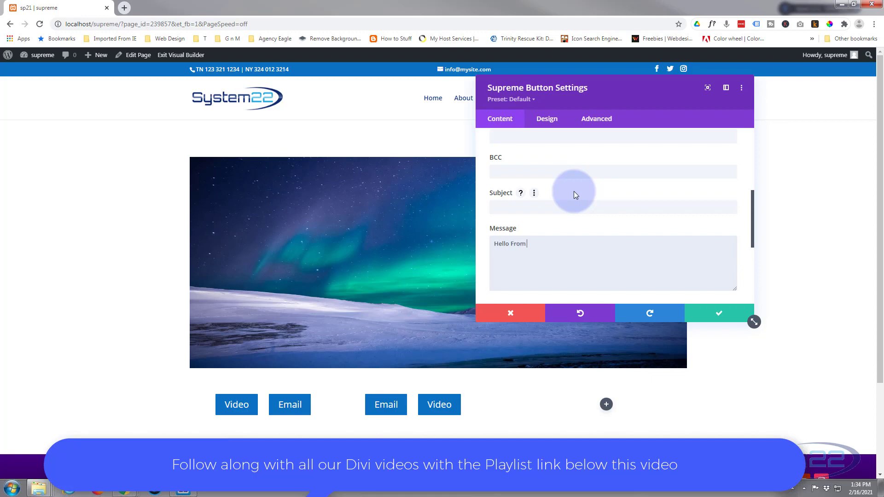
type("Supreme")
scroll(569, 208, "down", 2)
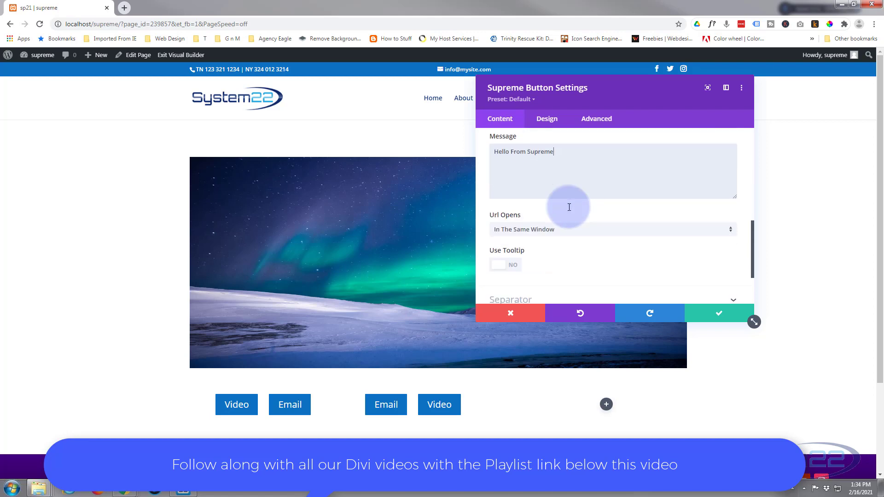
scroll(569, 208, "down", 1)
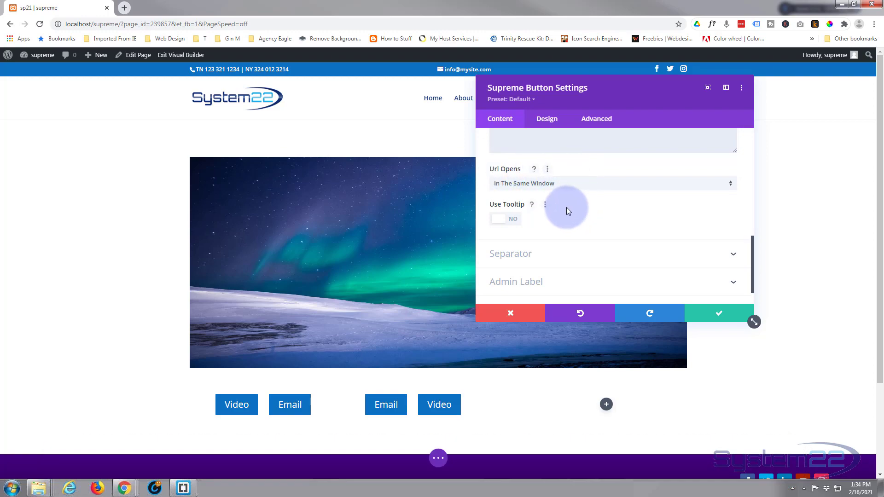
scroll(567, 207, "down", 1)
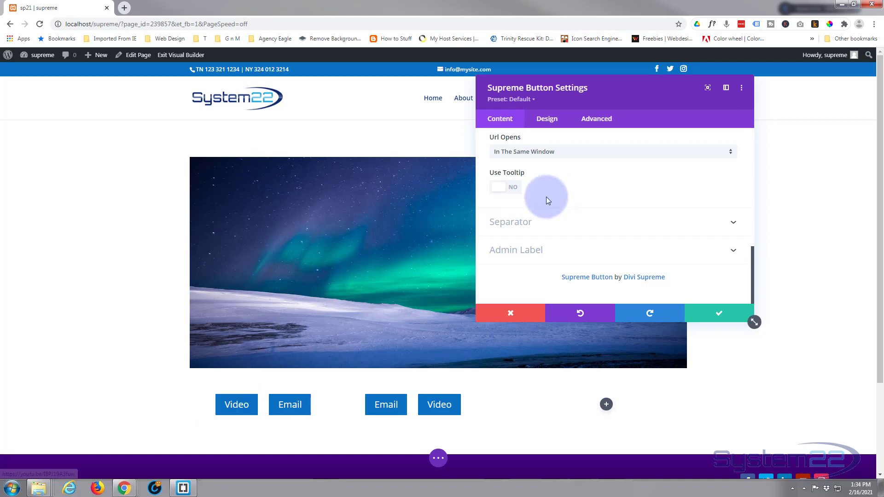
Step: Turn on a tooltip for the Email button reading 'Email us Today'
left_click(515, 186)
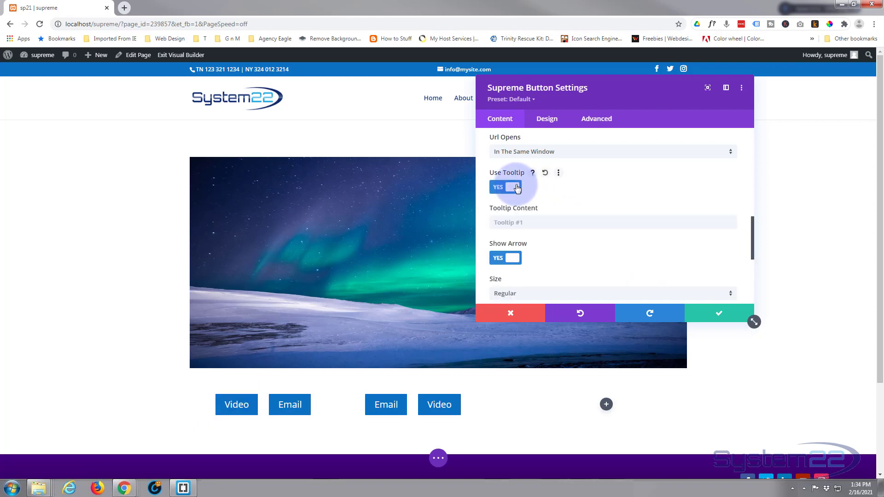
left_click(532, 222)
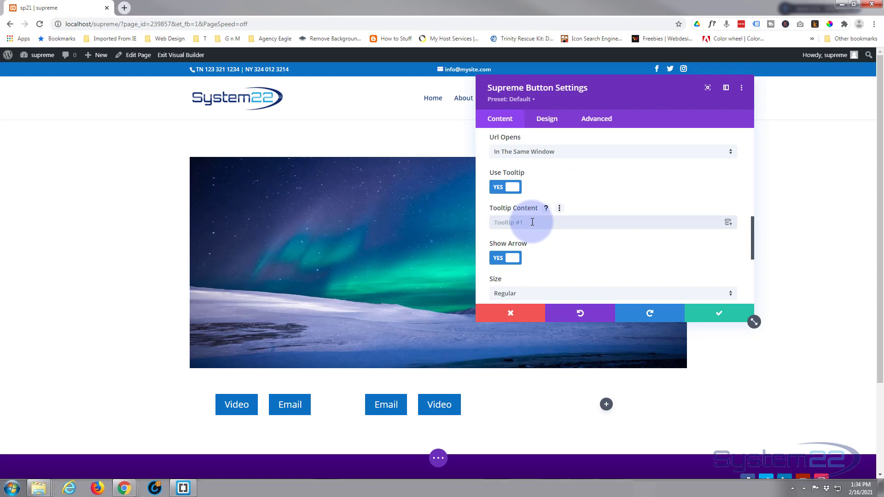
type("Email us Today")
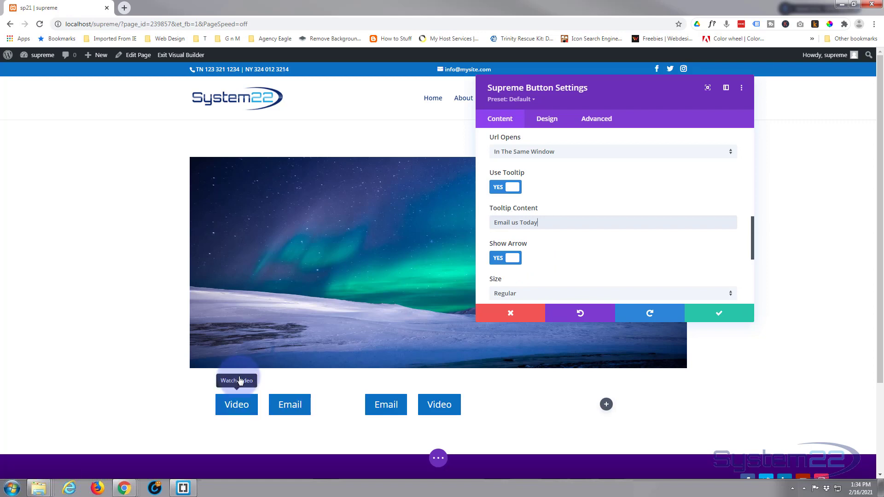
Step: Keep the tooltip at Regular size, Top placement and Fade animation
scroll(565, 243, "down", 2)
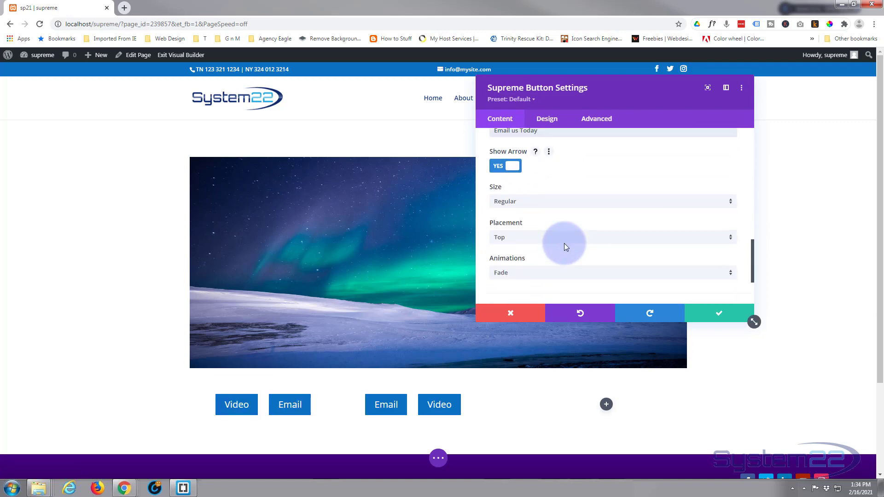
left_click(539, 202)
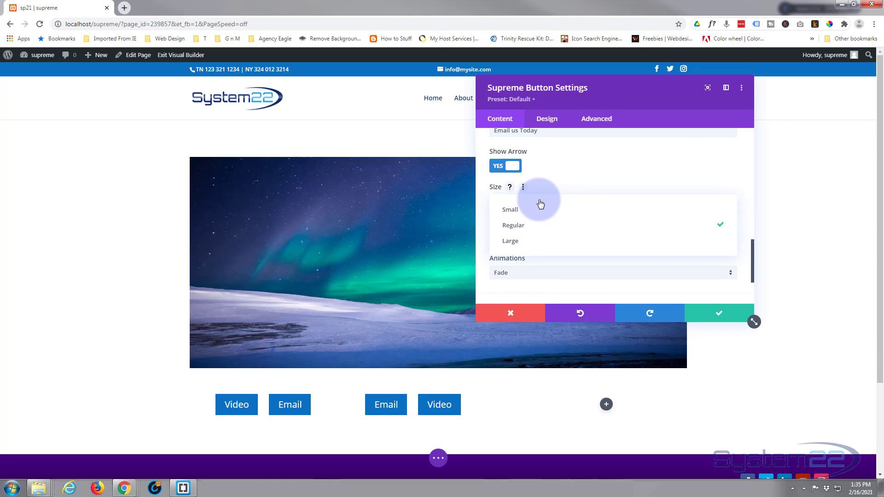
left_click(532, 226)
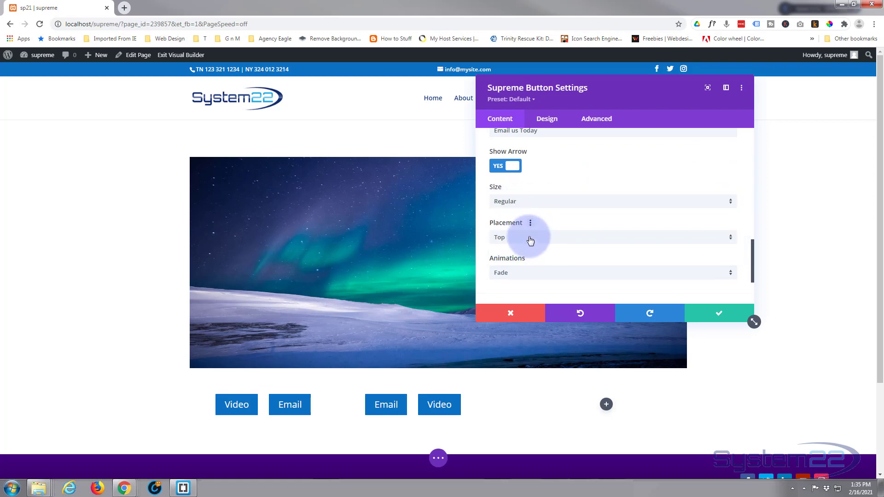
left_click(530, 239)
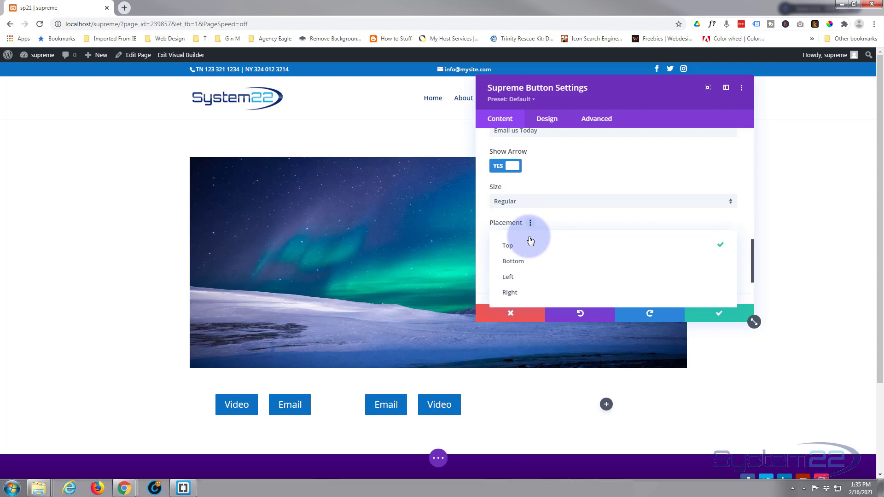
left_click(531, 240)
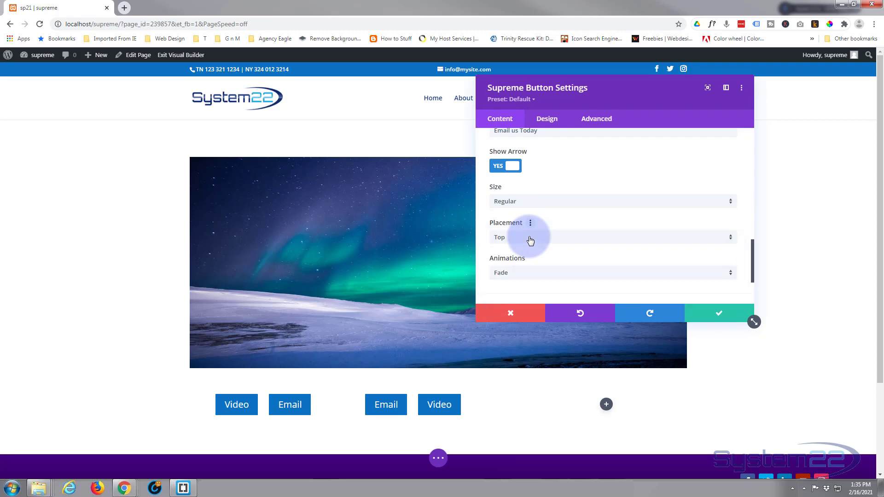
left_click(524, 277)
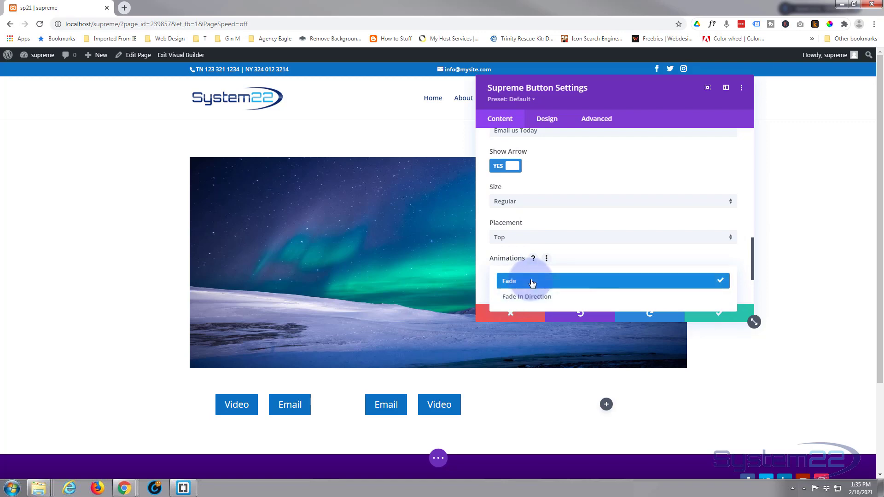
left_click(615, 293)
scroll(616, 272, "down", 2)
key("ctrl+z")
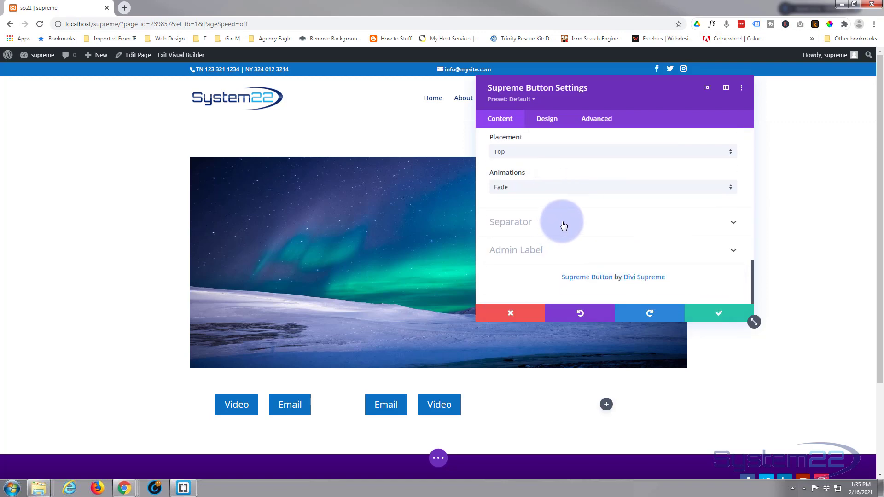
Step: Preview 'Or' as Separator Text, then clear it so the buttons have no separator
left_click(564, 226)
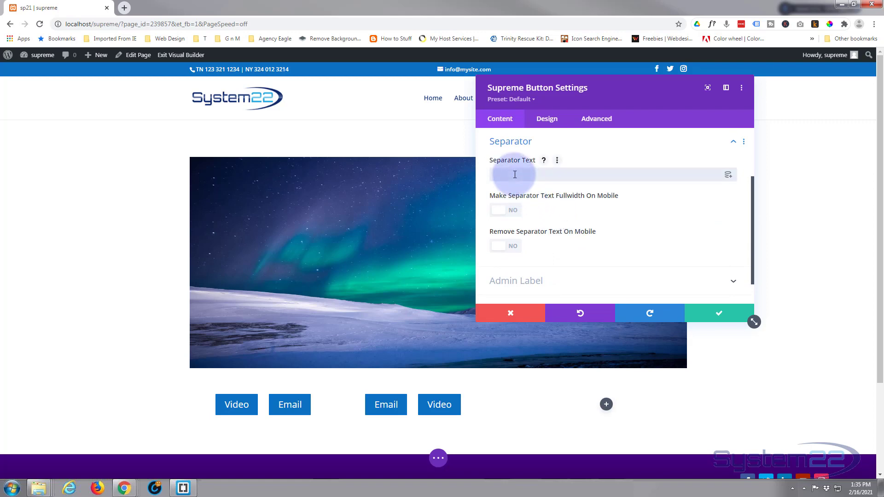
type("Or")
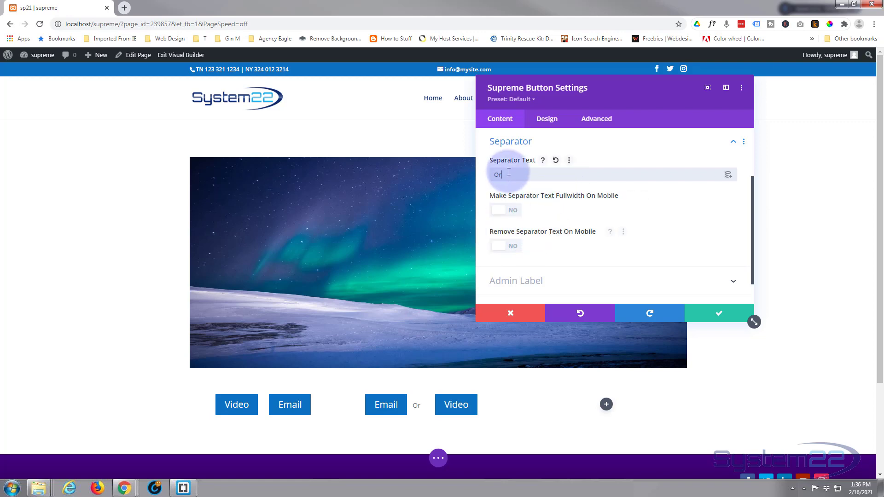
left_click_drag(509, 173, 488, 173)
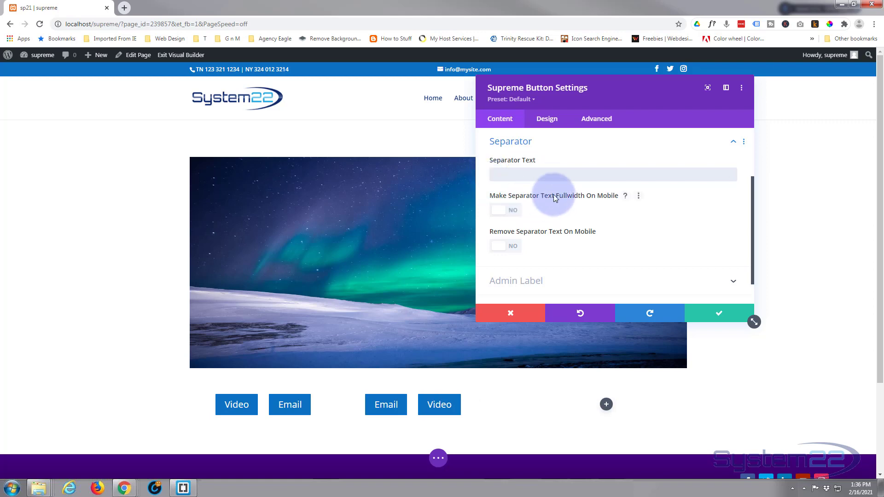
scroll(555, 194, "down", 2)
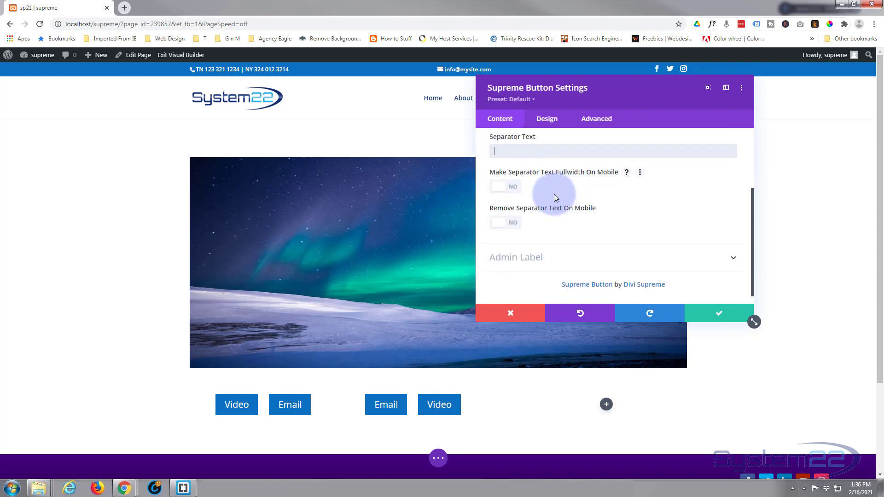
left_click(547, 120)
Step: Set Button Alignment to center so Email and Video sit mid-column
left_click(575, 165)
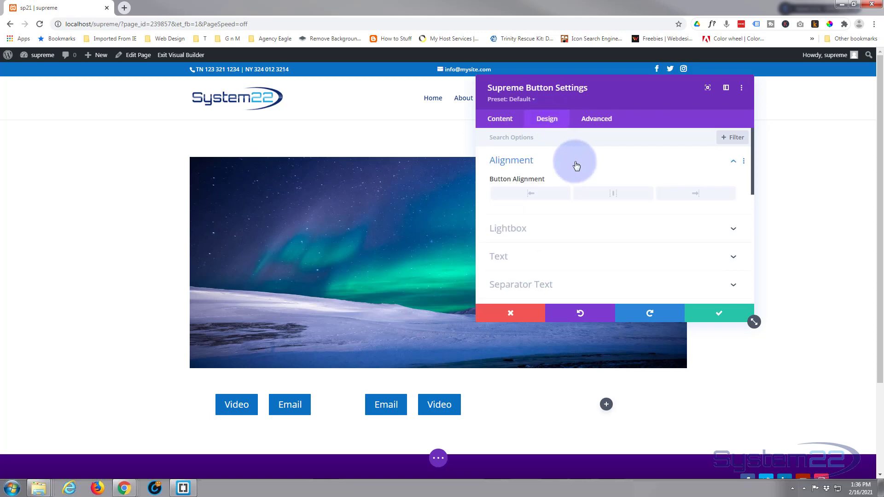
left_click(612, 198)
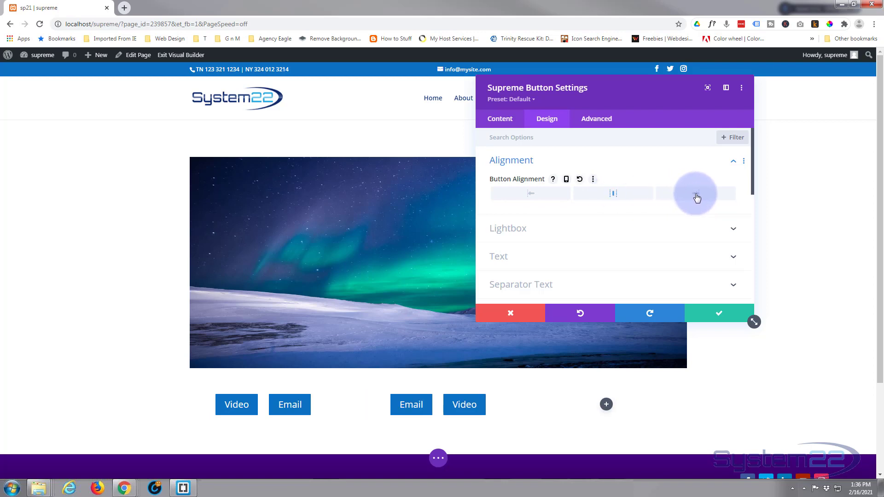
scroll(629, 182, "down", 1)
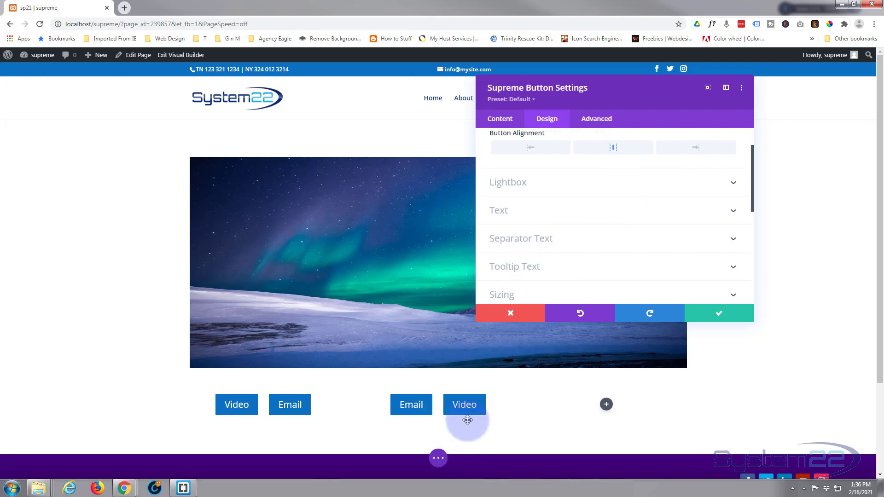
Step: Keep Button #2's link type as URL Link in the content Links settings
left_click(500, 120)
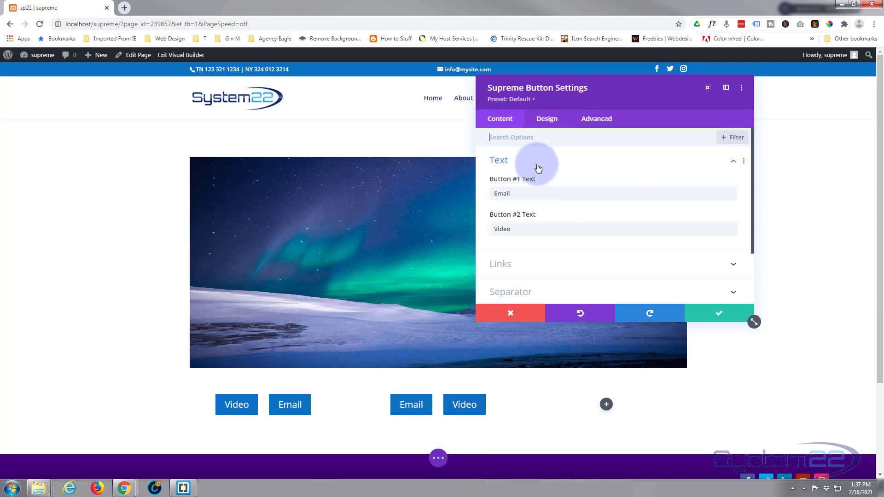
scroll(537, 167, "down", 2)
left_click(534, 192)
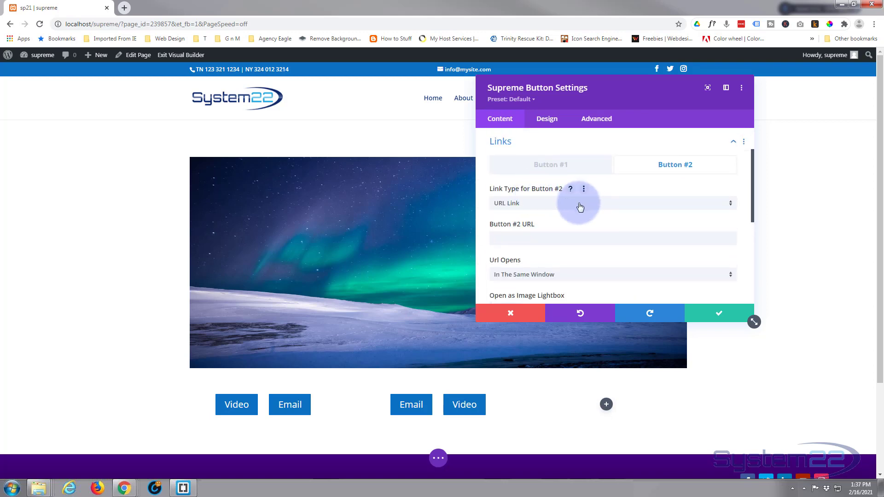
left_click(535, 207)
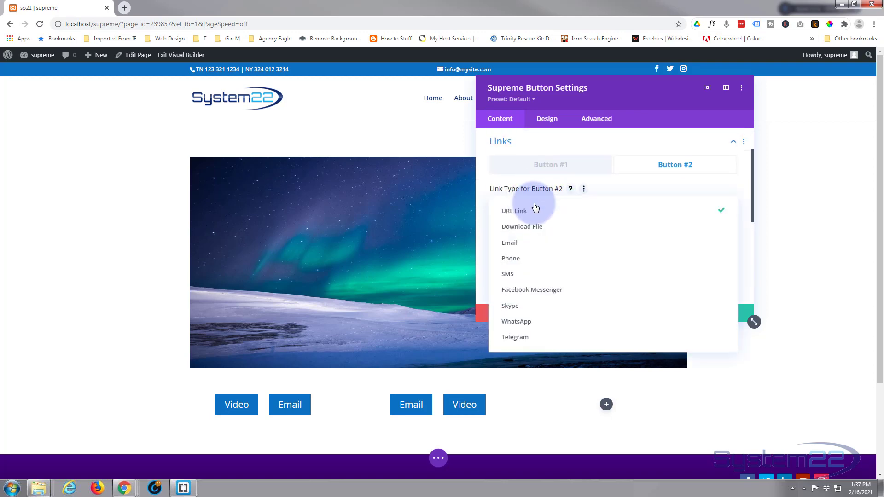
left_click(516, 210)
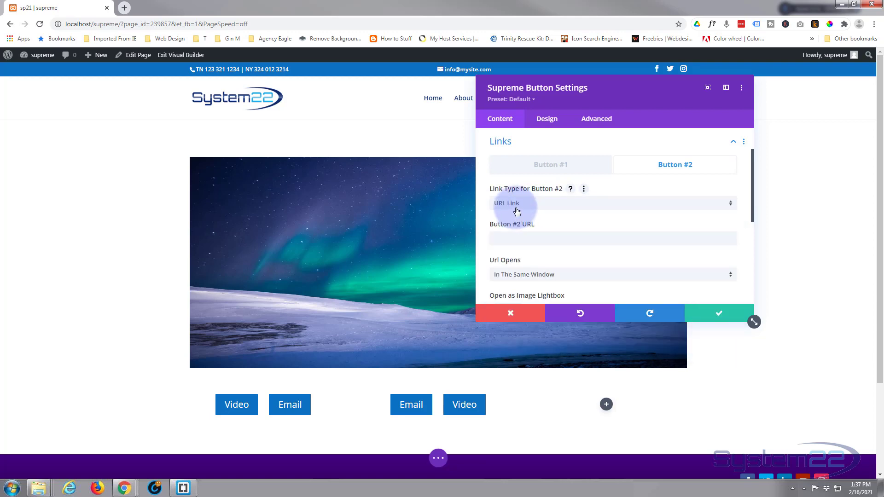
scroll(517, 212, "down", 2)
scroll(516, 208, "down", 1)
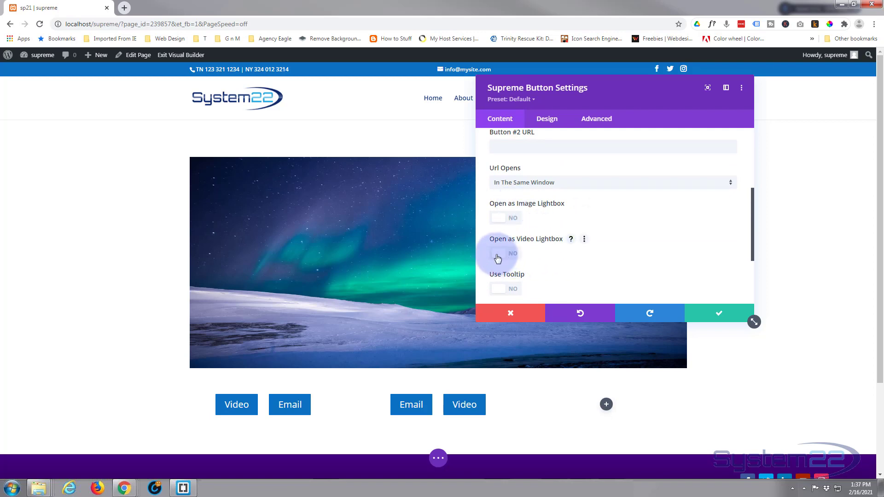
left_click(513, 256)
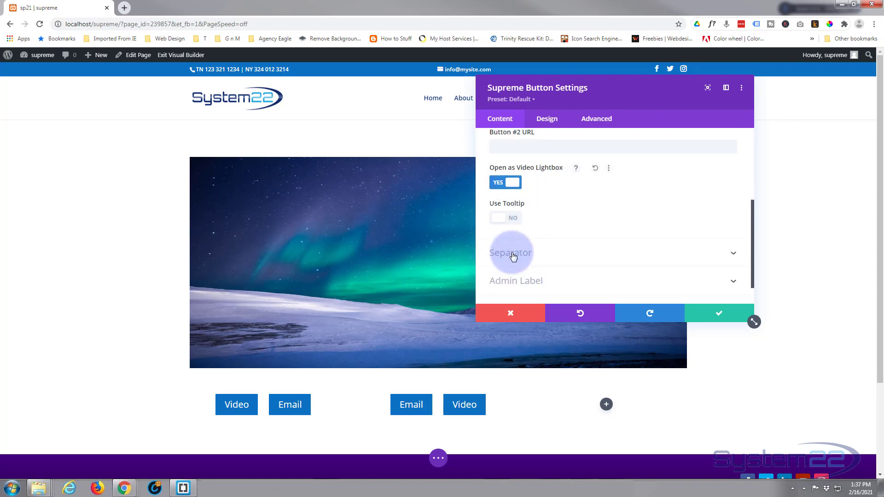
scroll(545, 230, "up", 1)
scroll(544, 230, "up", 1)
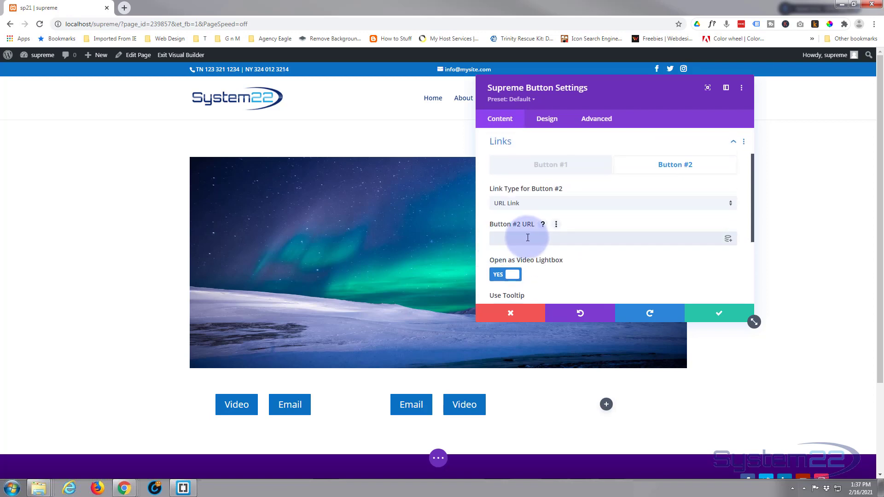
left_click(553, 239)
type("https://youtu.be/I8PJ19A3fuw")
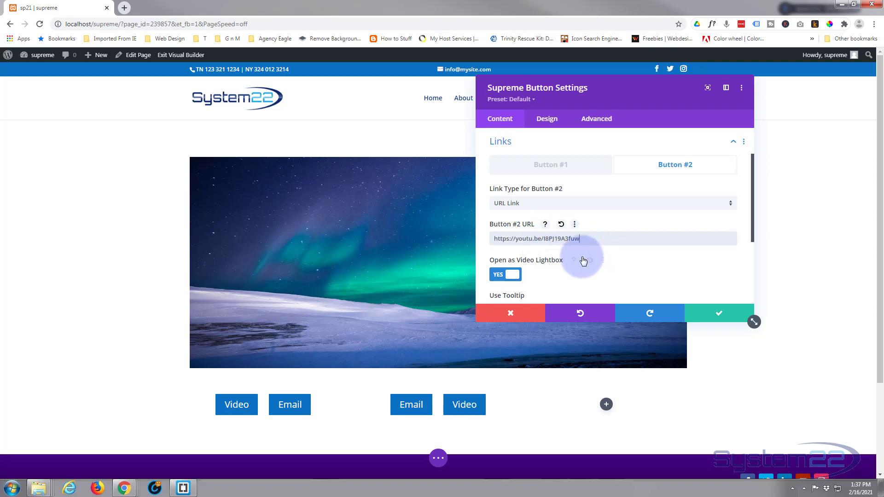
scroll(584, 258, "down", 2)
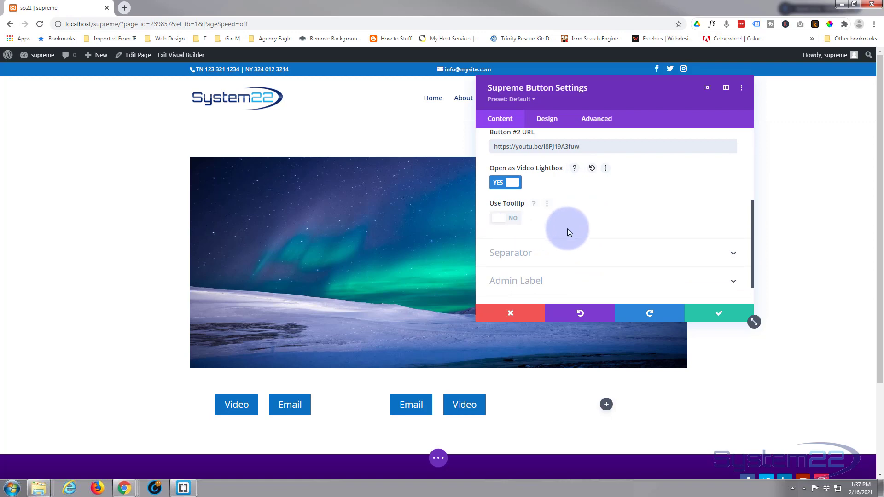
scroll(569, 233, "up", 2)
scroll(568, 233, "up", 3)
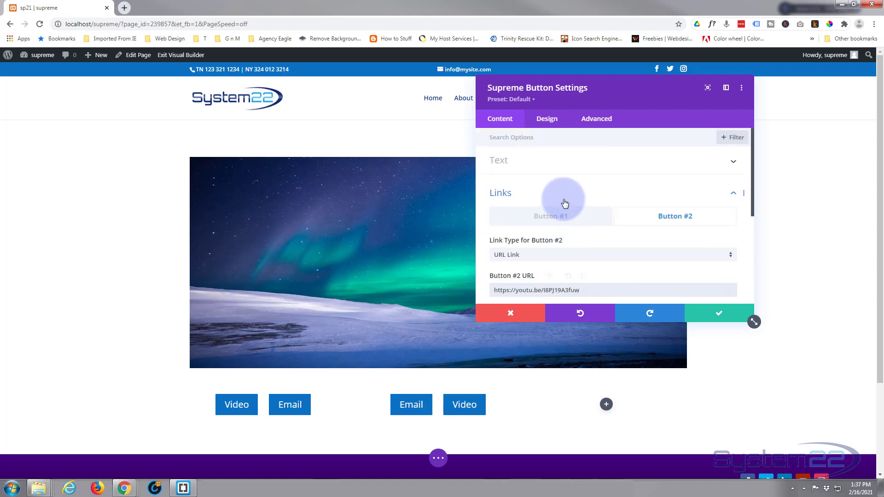
left_click(554, 120)
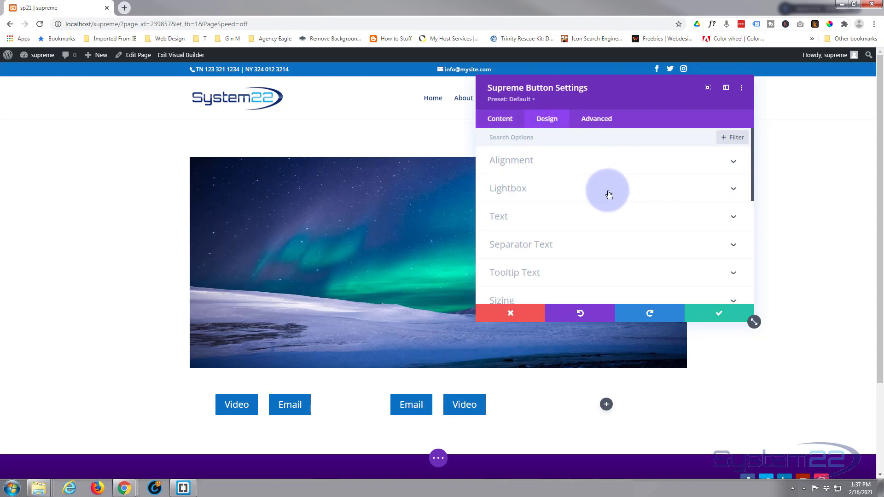
left_click(608, 189)
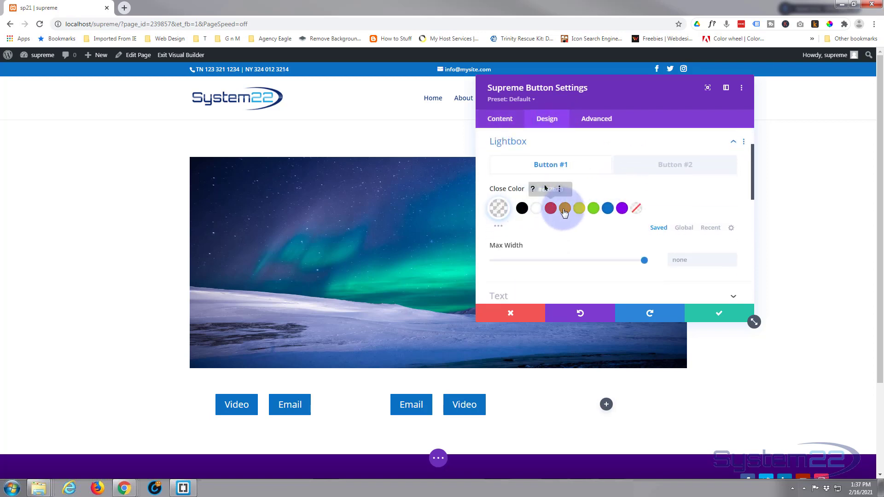
scroll(610, 221, "down", 1)
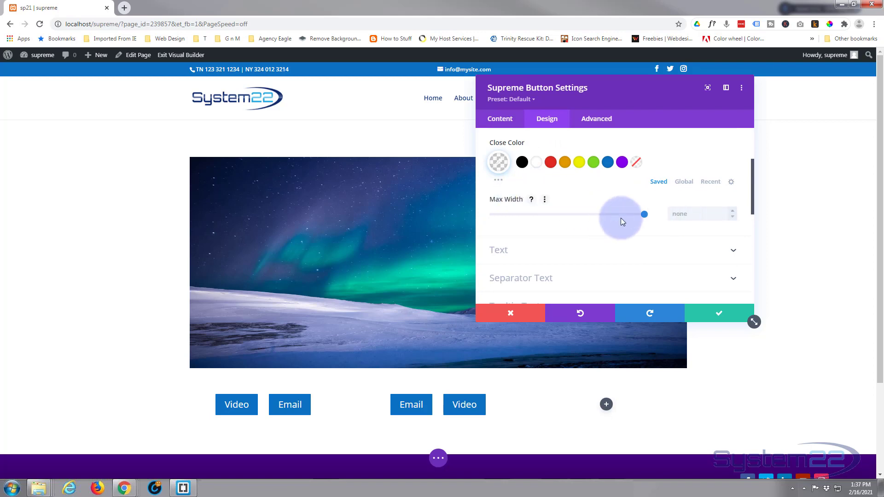
scroll(596, 222, "down", 1)
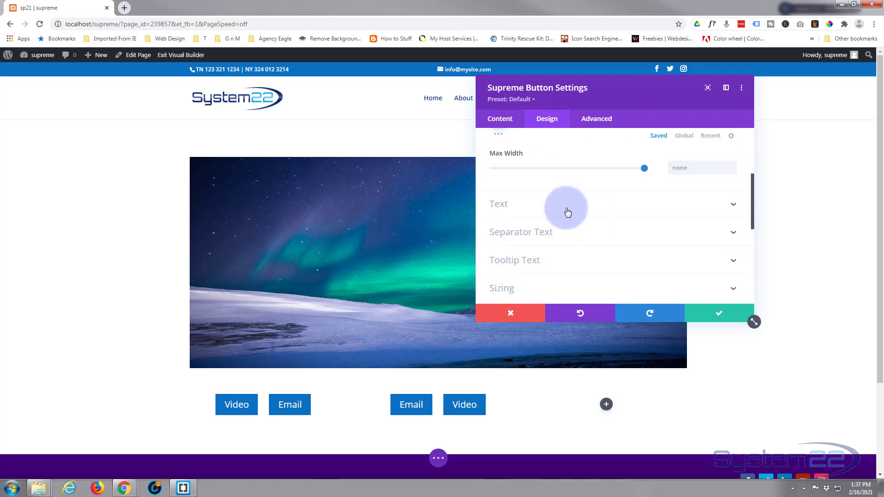
left_click(552, 204)
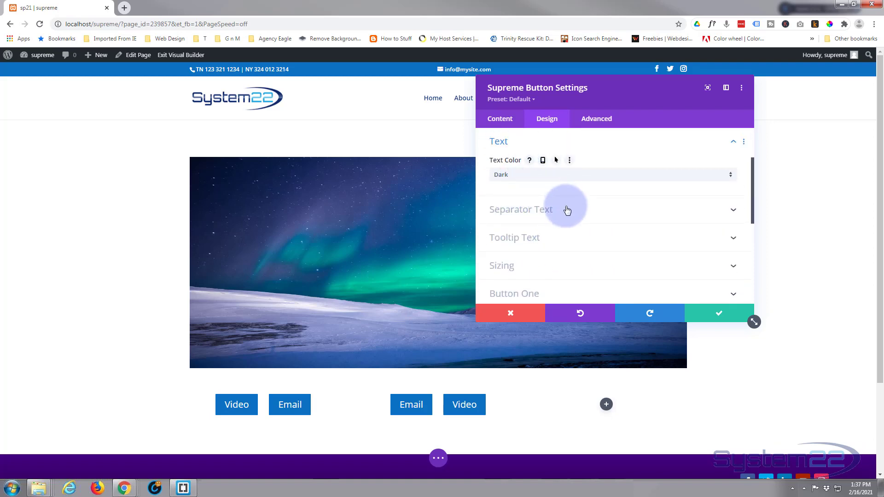
left_click(602, 210)
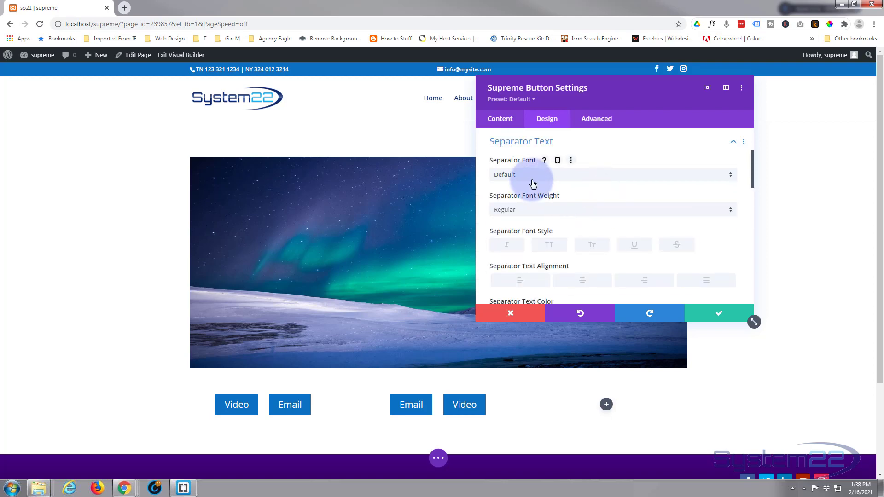
scroll(546, 216, "down", 1)
scroll(546, 216, "down", 1)
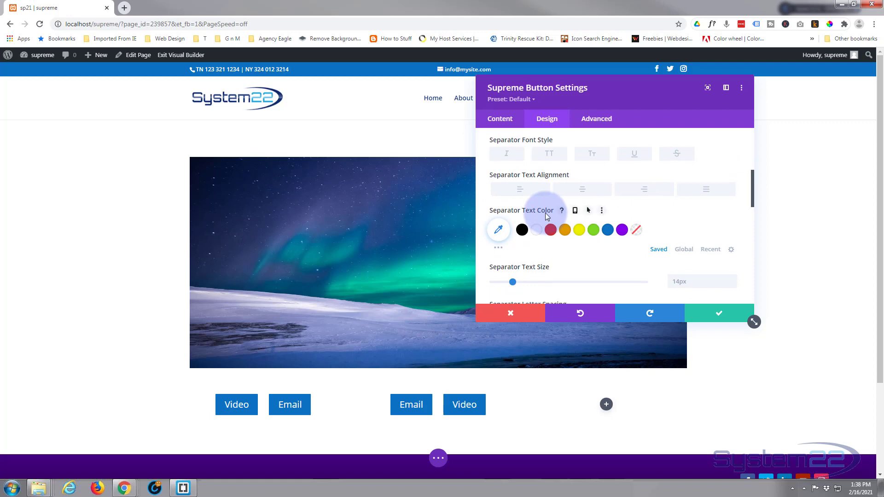
scroll(546, 217, "up", 2)
scroll(547, 216, "down", 5)
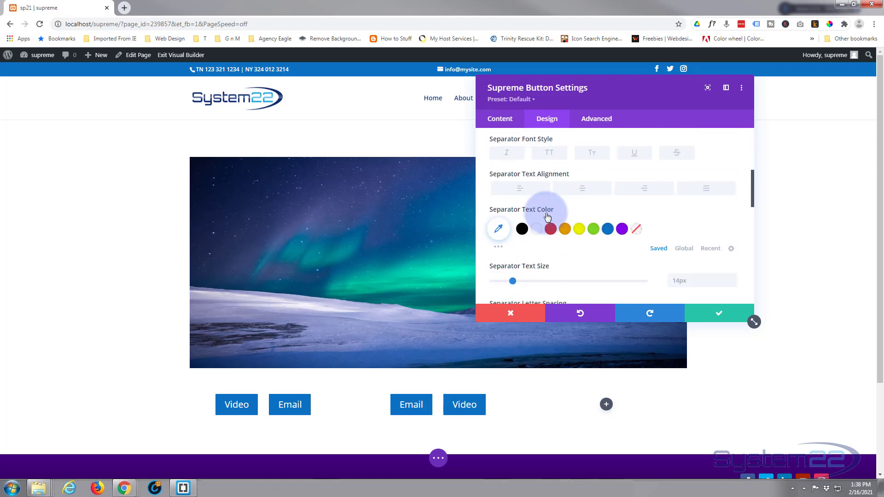
scroll(547, 217, "down", 2)
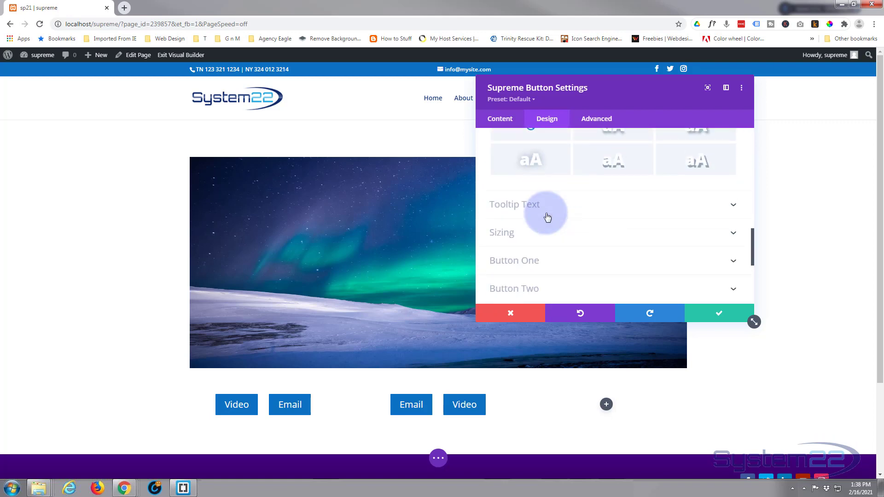
Step: Set Tooltip #1's background colour to purple (#8300e9) in Tooltip Text
left_click(566, 208)
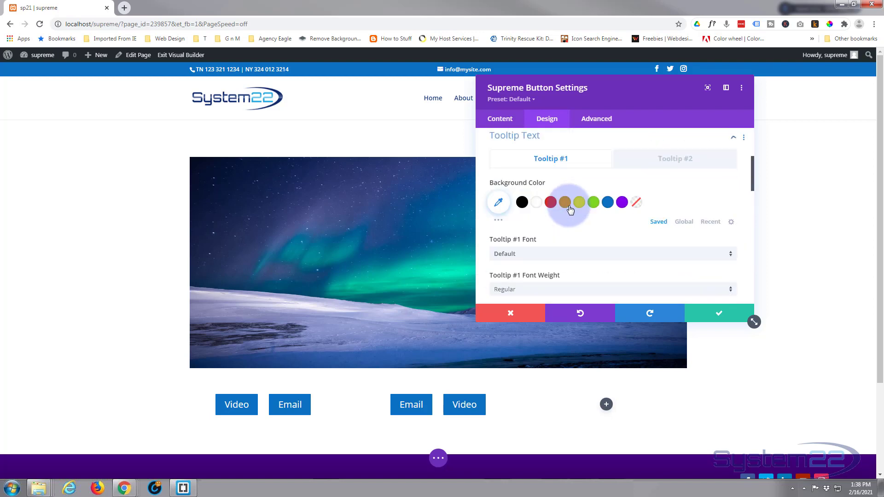
left_click(623, 210)
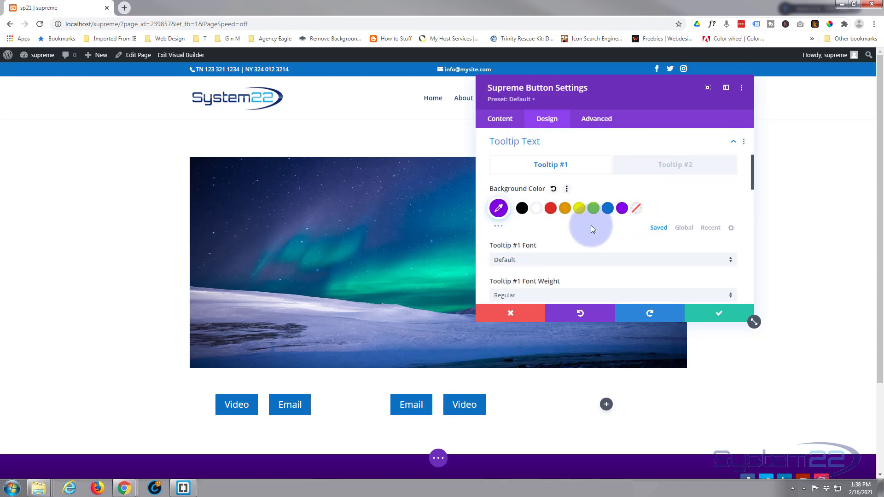
scroll(590, 225, "down", 1)
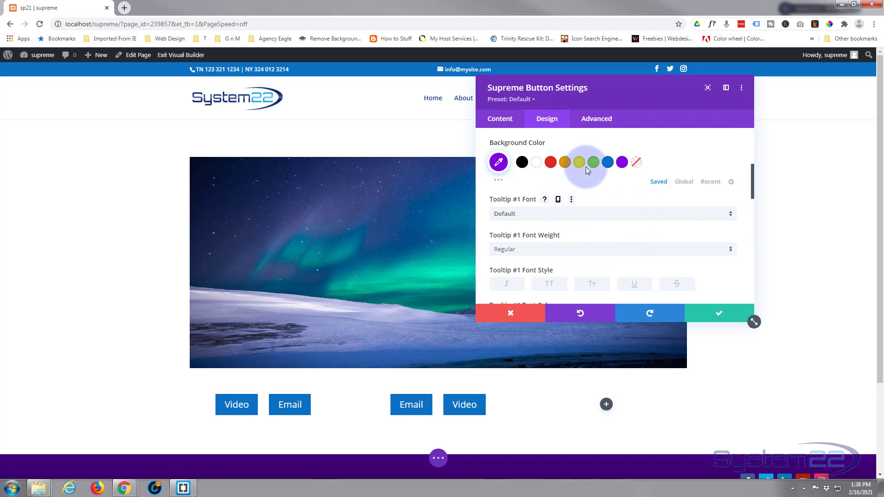
scroll(571, 192, "down", 5)
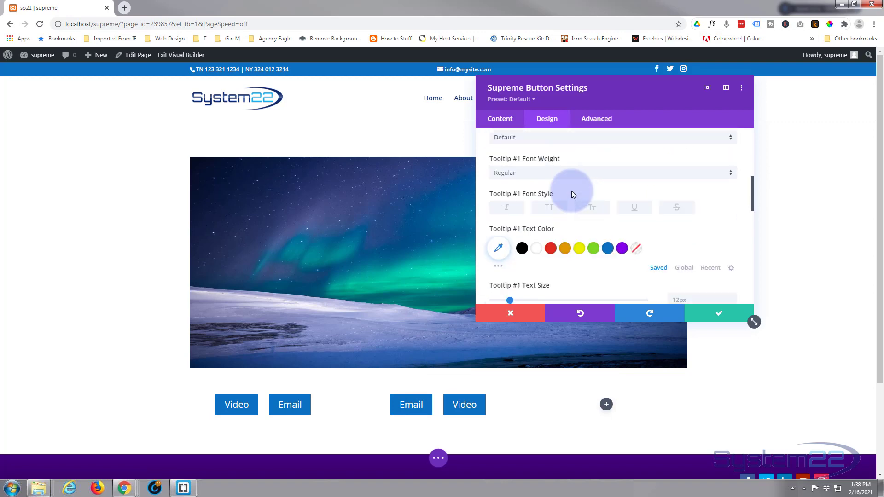
scroll(571, 191, "down", 4)
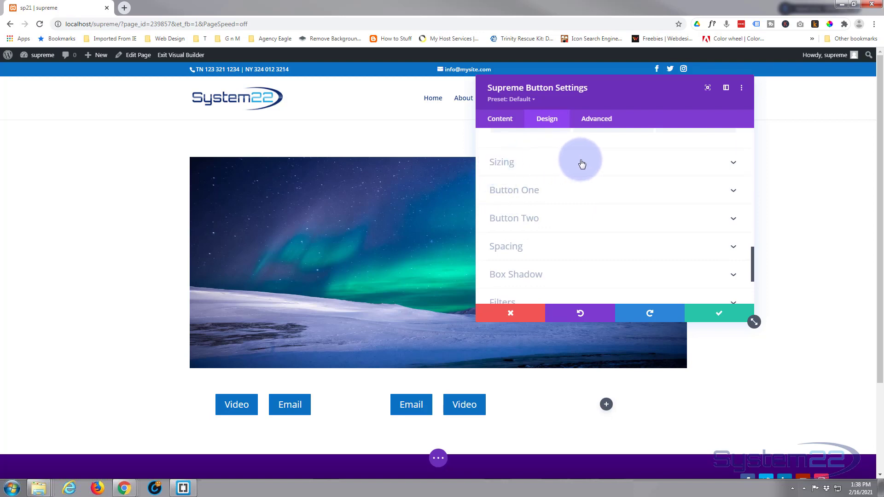
Step: Set Use Custom Styles For Button One to YES for the Email button
left_click(575, 194)
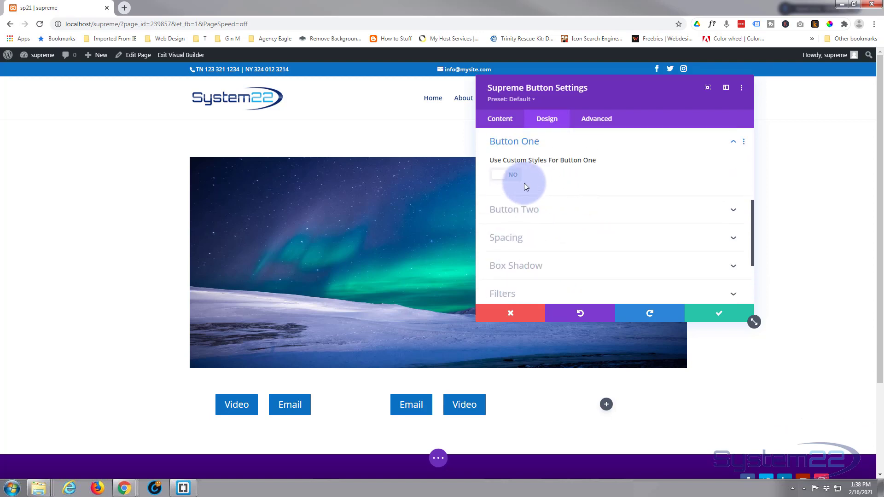
left_click(511, 178)
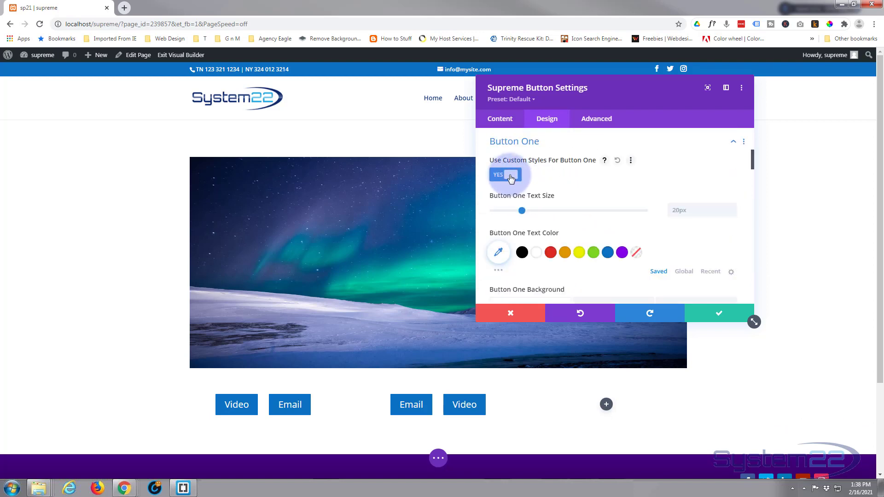
scroll(555, 187, "down", 3)
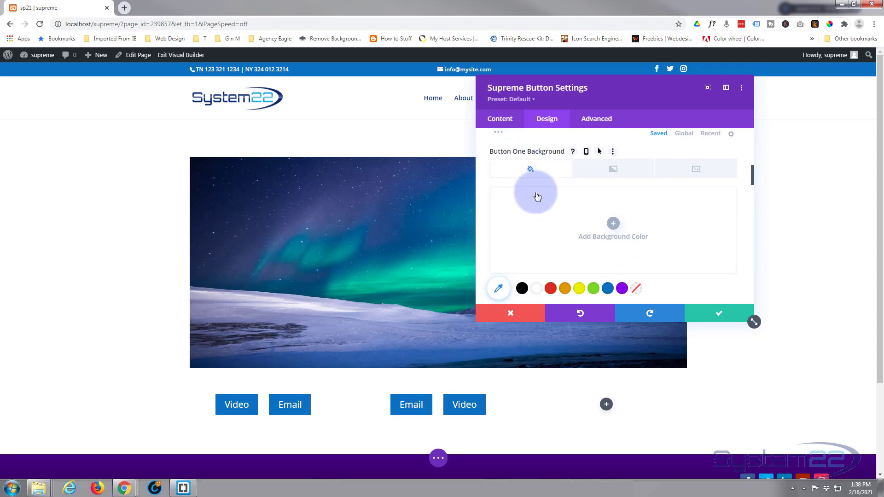
scroll(529, 192, "down", 2)
scroll(537, 196, "down", 5)
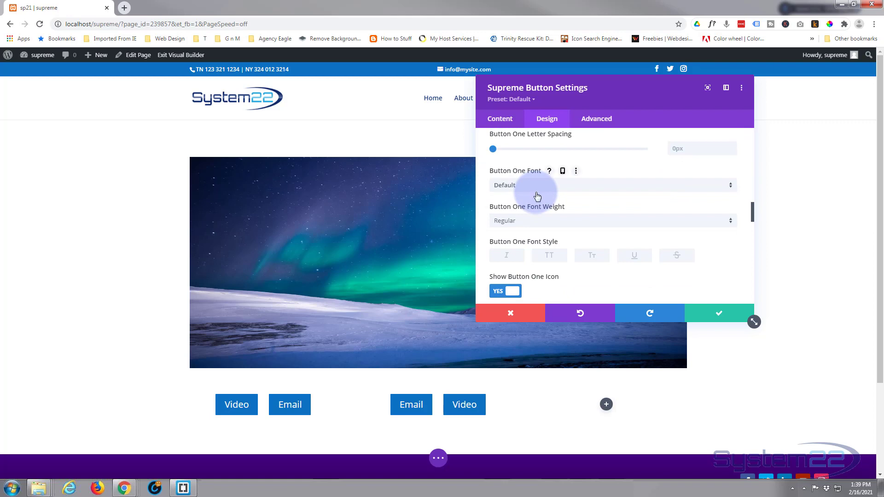
scroll(535, 192, "down", 2)
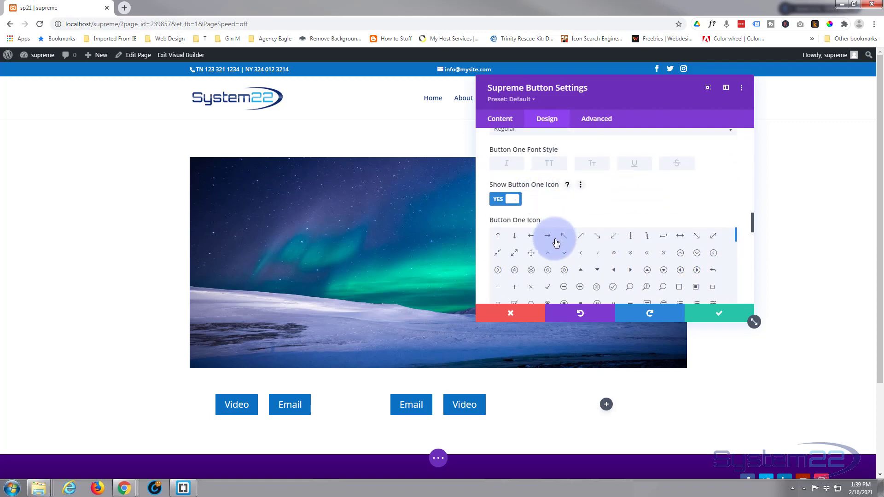
scroll(567, 211, "down", 3)
scroll(568, 212, "down", 5)
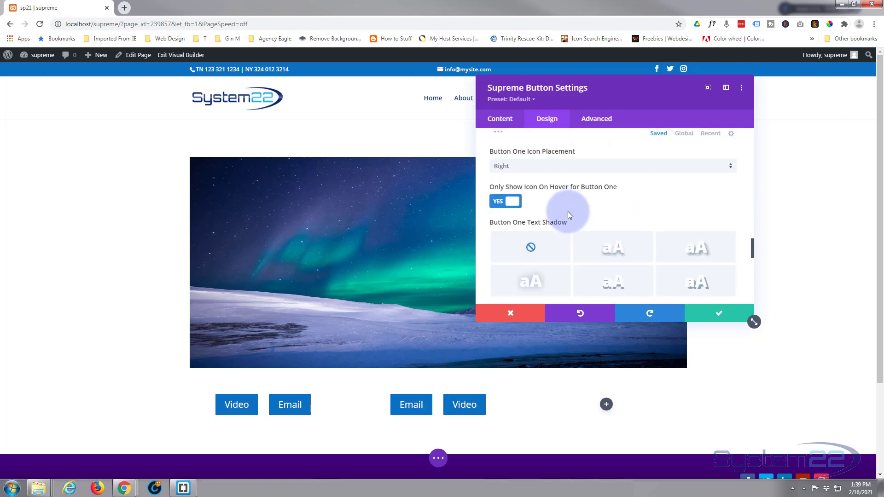
scroll(568, 211, "down", 1)
scroll(568, 211, "up", 1)
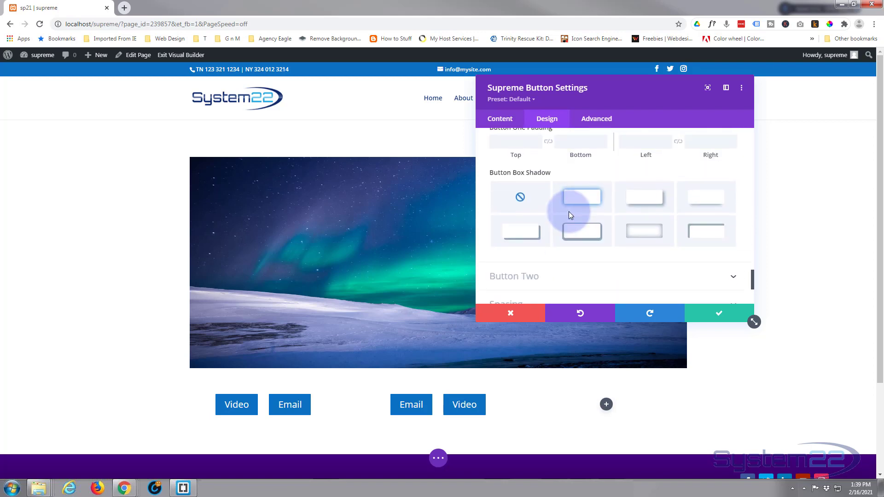
Step: Preview a drop shadow preset on the Email button, then set its box shadow back to none
left_click(708, 206)
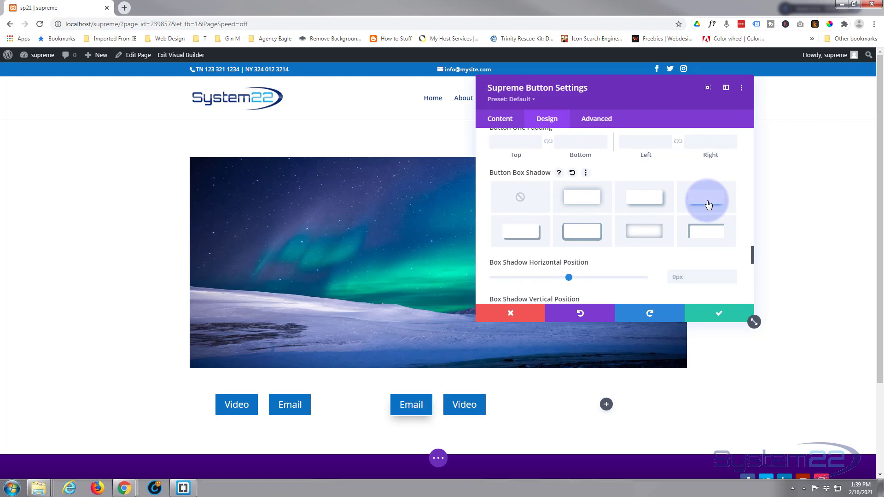
left_click(526, 202)
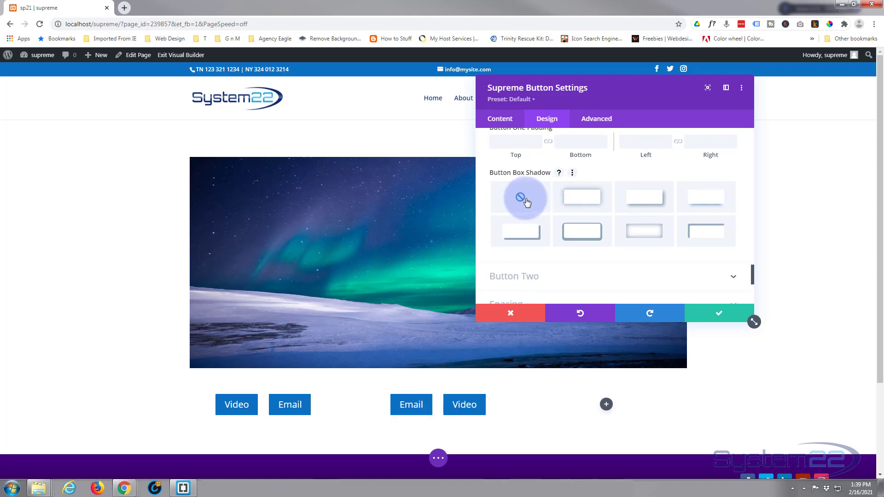
scroll(578, 199, "down", 2)
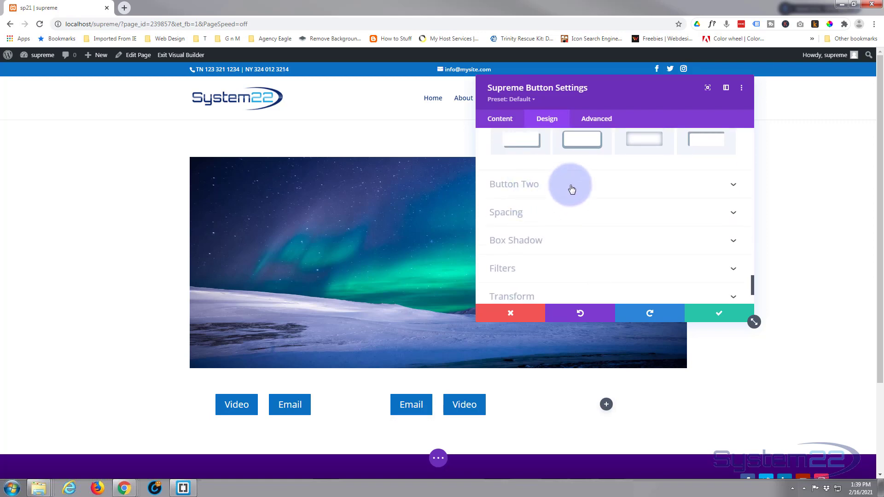
left_click(605, 211)
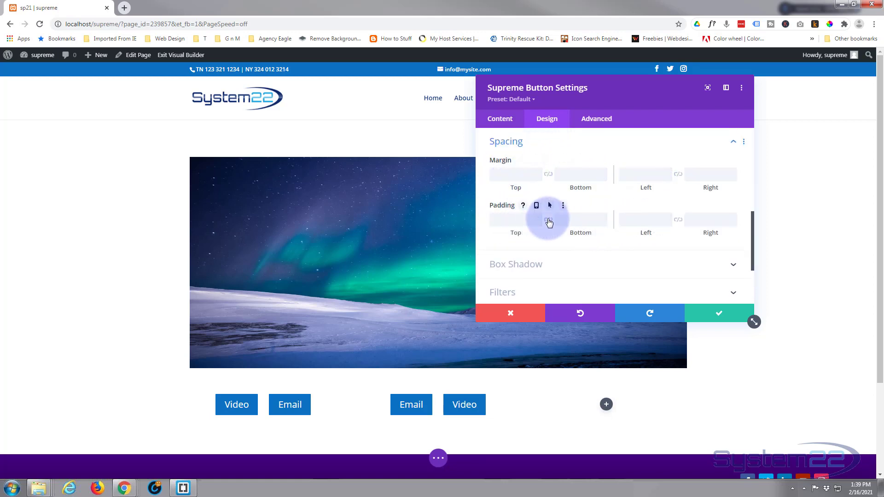
scroll(545, 213, "down", 3)
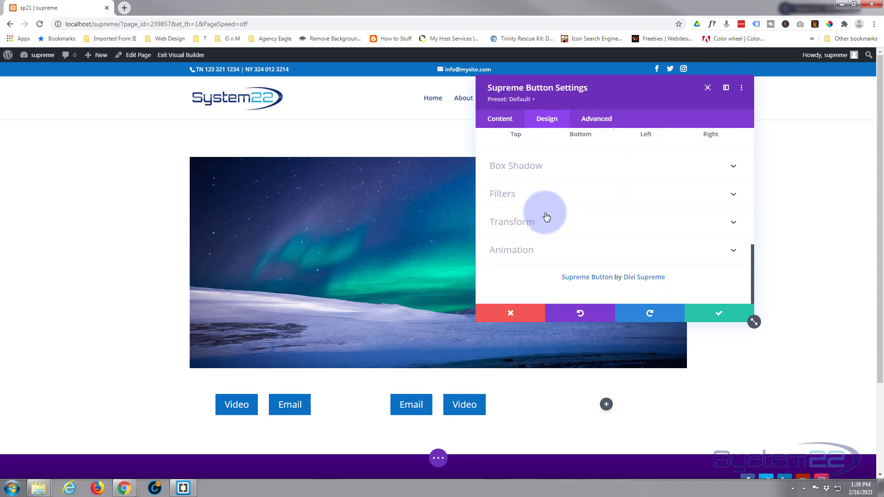
Step: Keep the module changes, save the page as a draft, and exit the Visual Builder
left_click(714, 314)
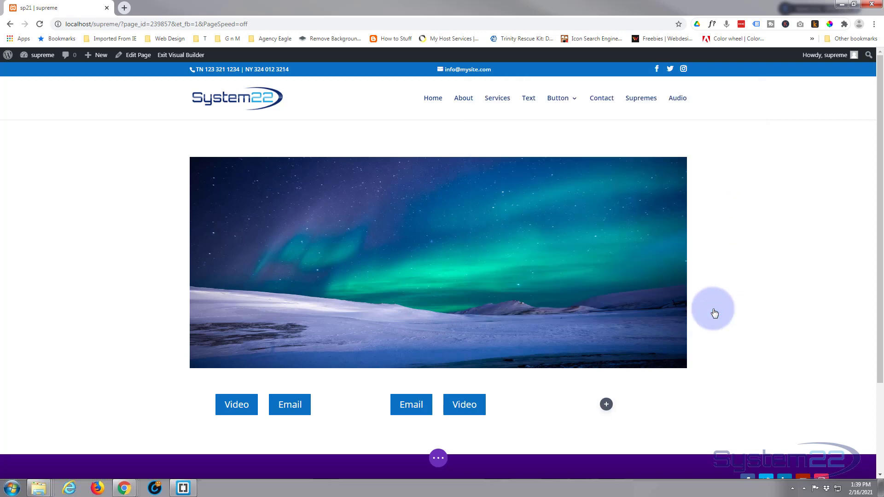
left_click(439, 460)
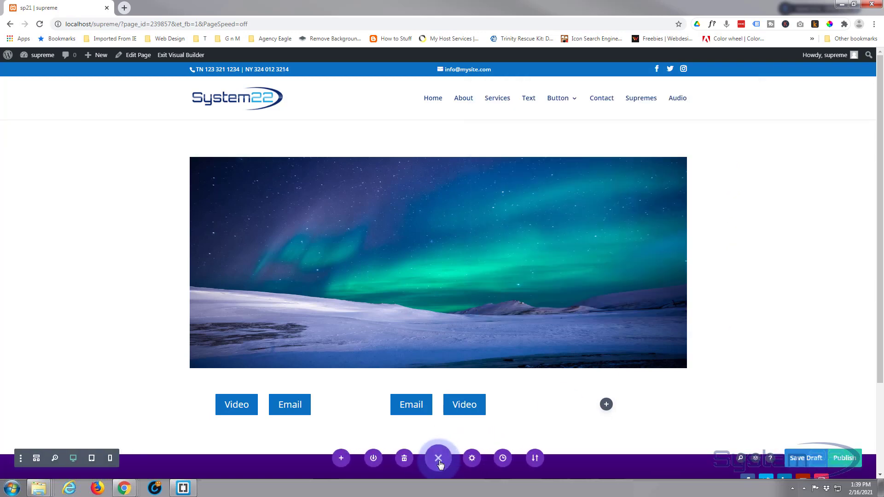
left_click(810, 461)
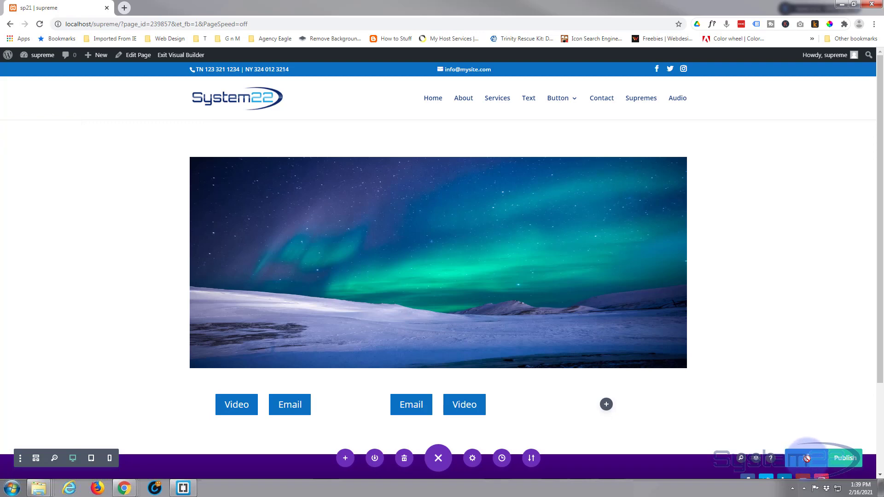
left_click(174, 55)
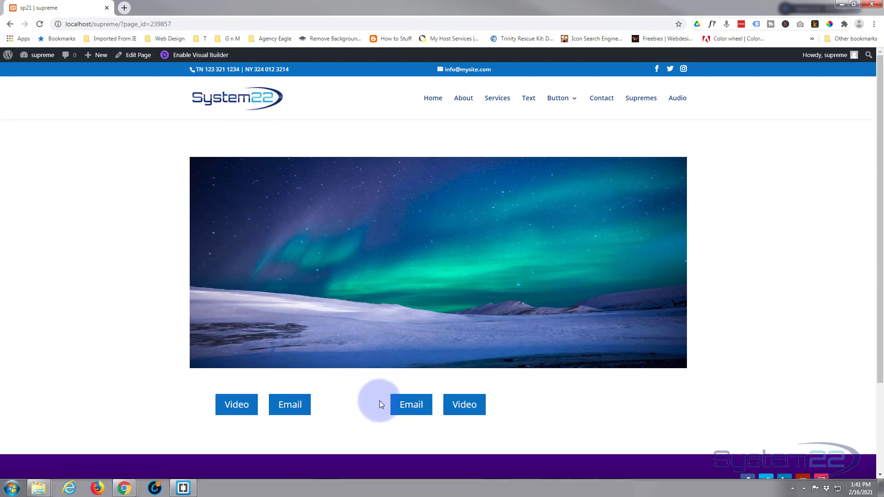
Step: Test the Email button on the live page, then discard the Outlook message without saving
left_click(415, 405)
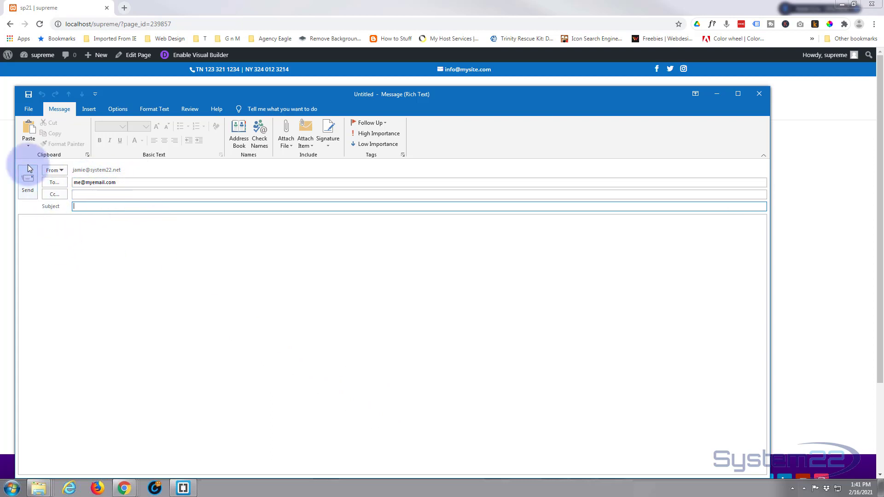
left_click(758, 91)
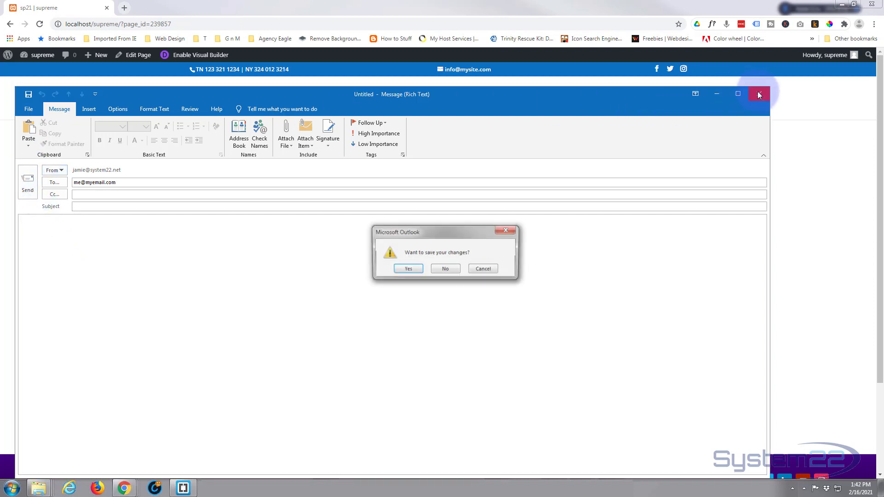
left_click(449, 272)
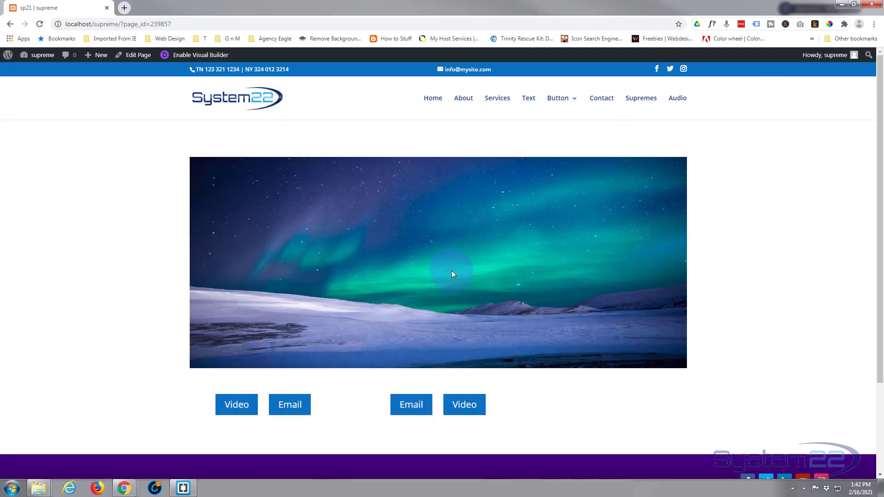
left_click(463, 407)
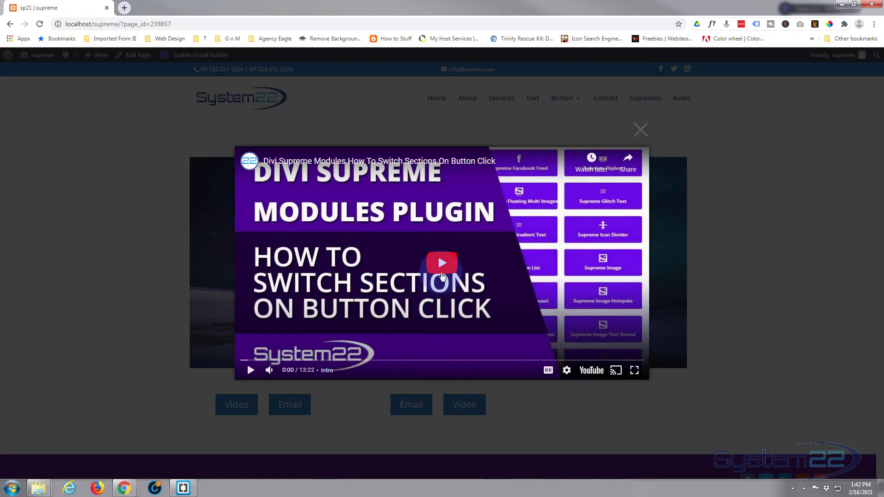
left_click(442, 277)
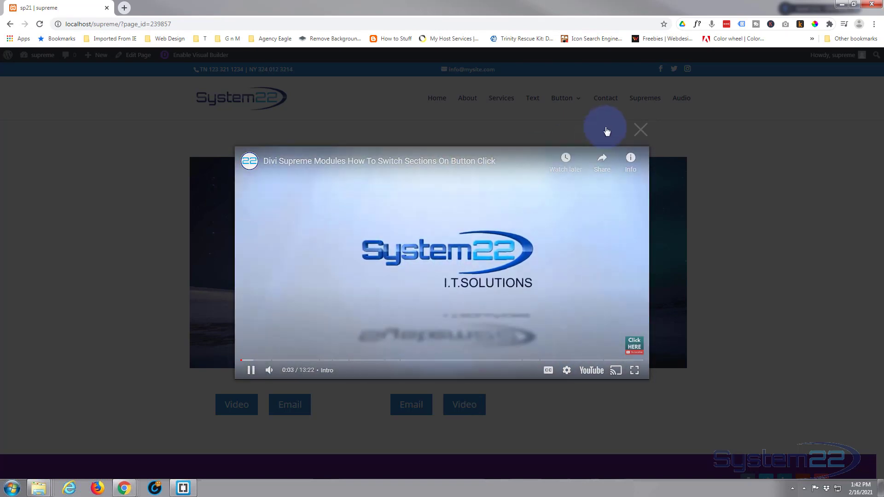
left_click(641, 131)
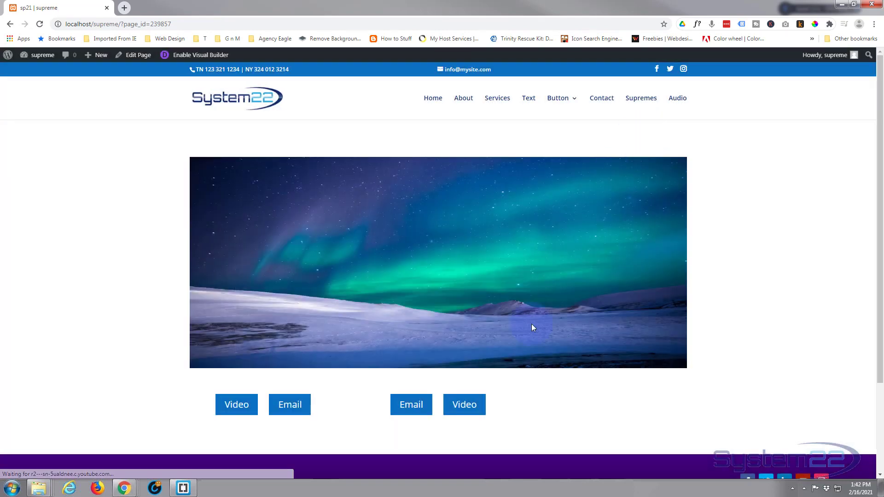